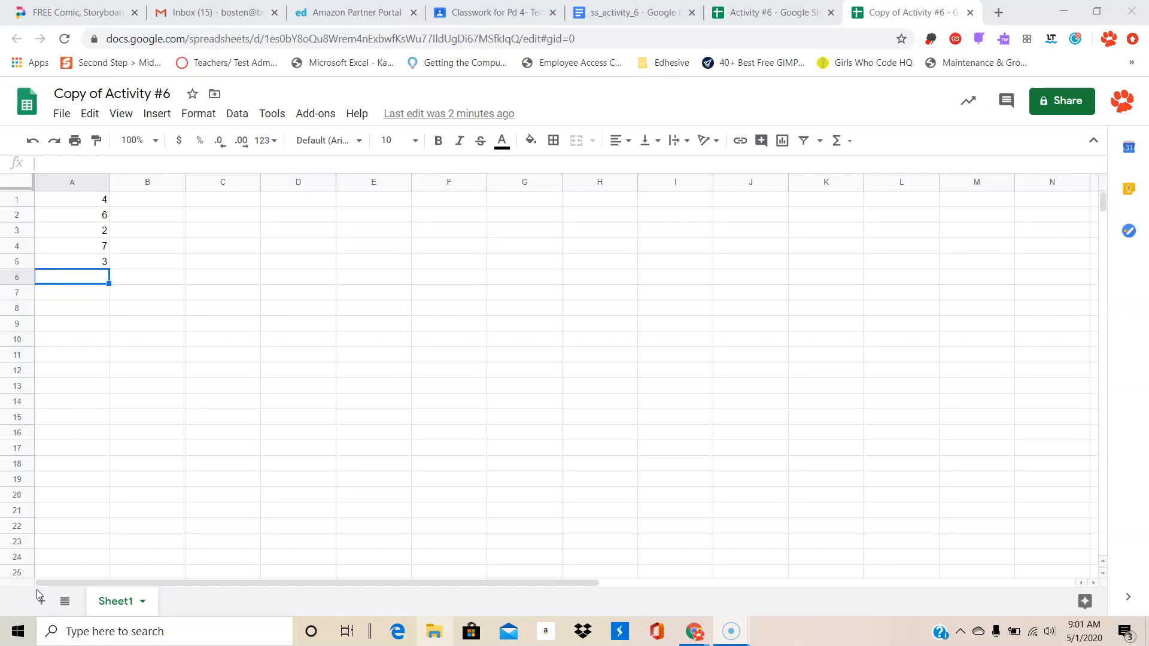
Enter the formula =sum(A1:A5) in cell A6 to total the five numbers above it.
left_click(95, 279)
type("=")
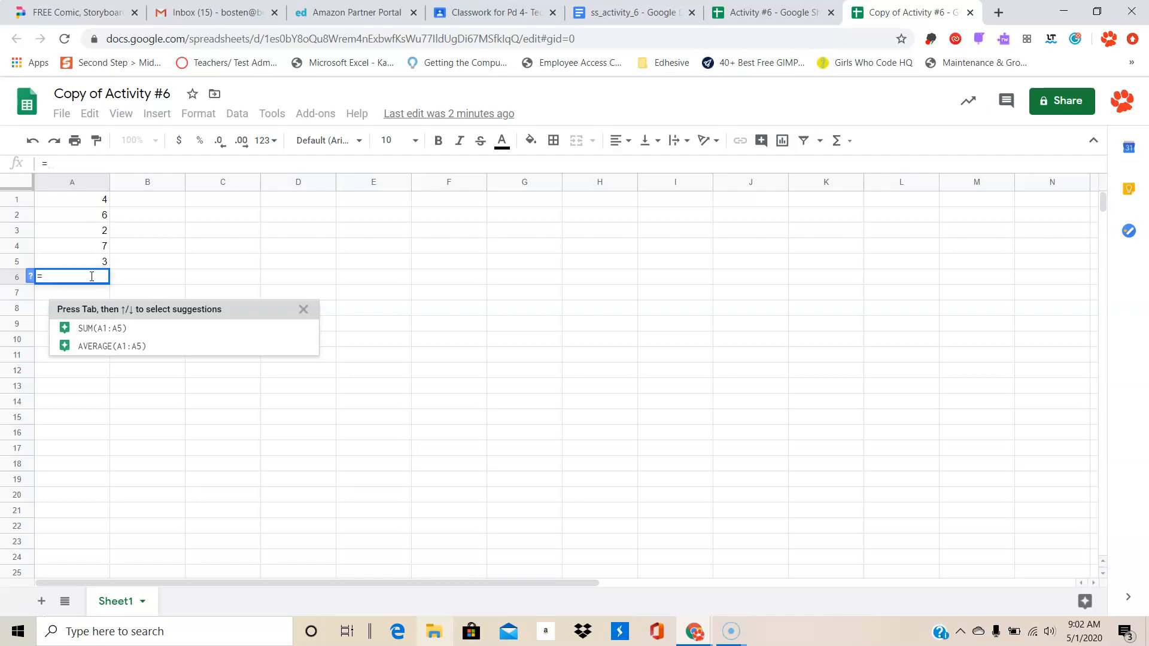
type("sum")
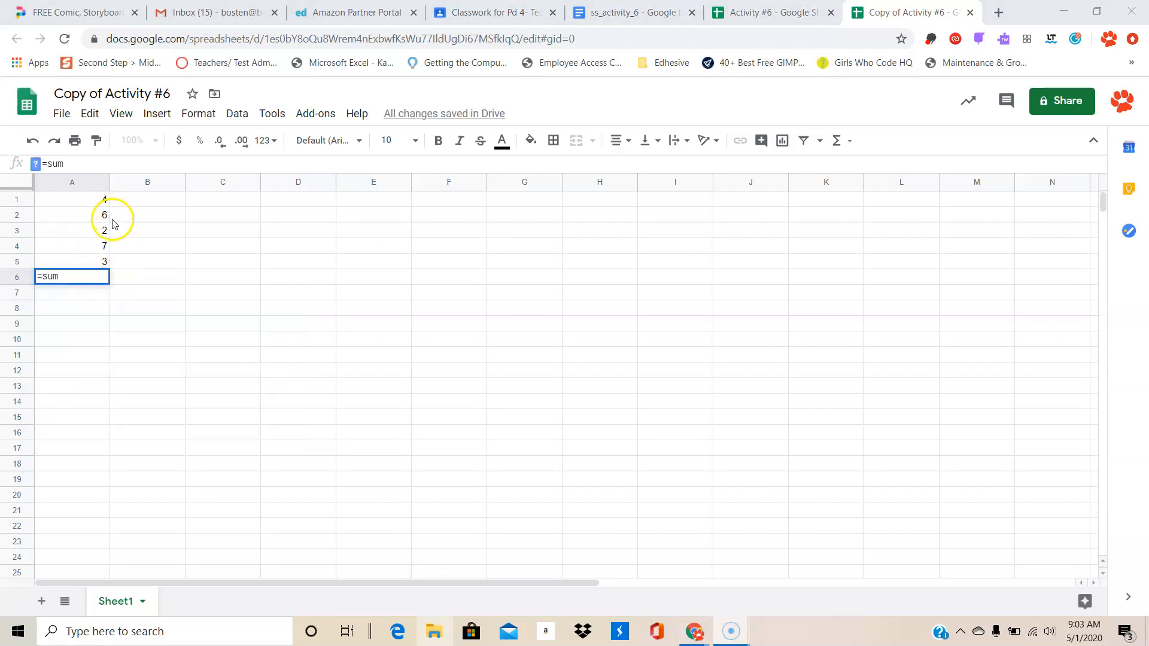
left_click(79, 278)
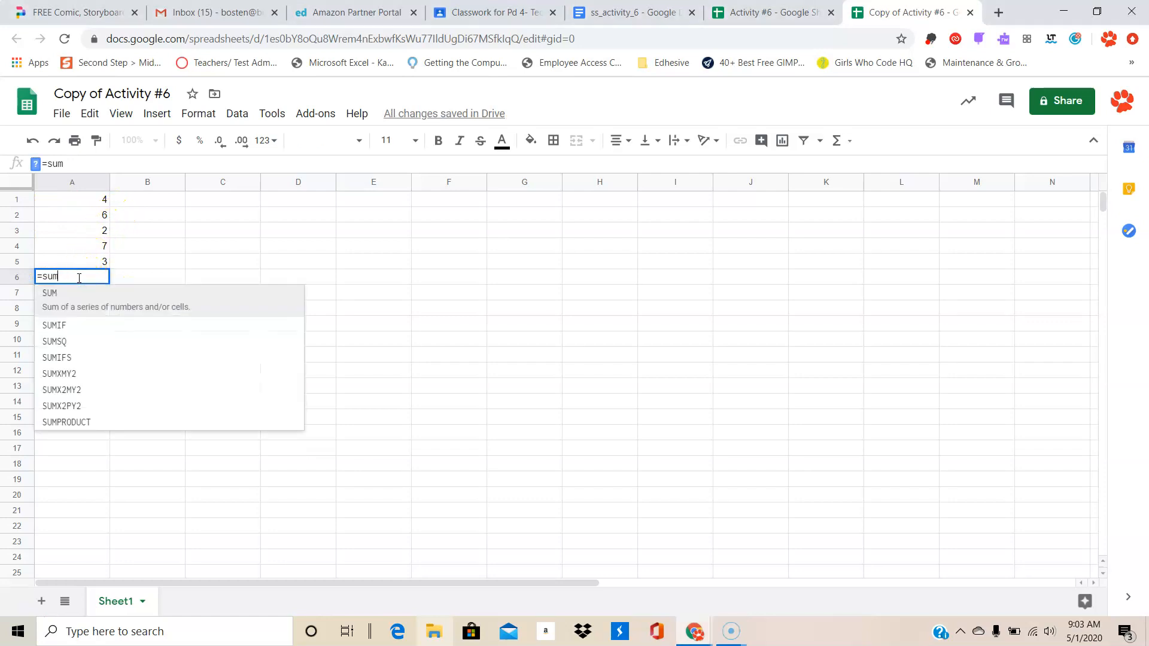
type("(")
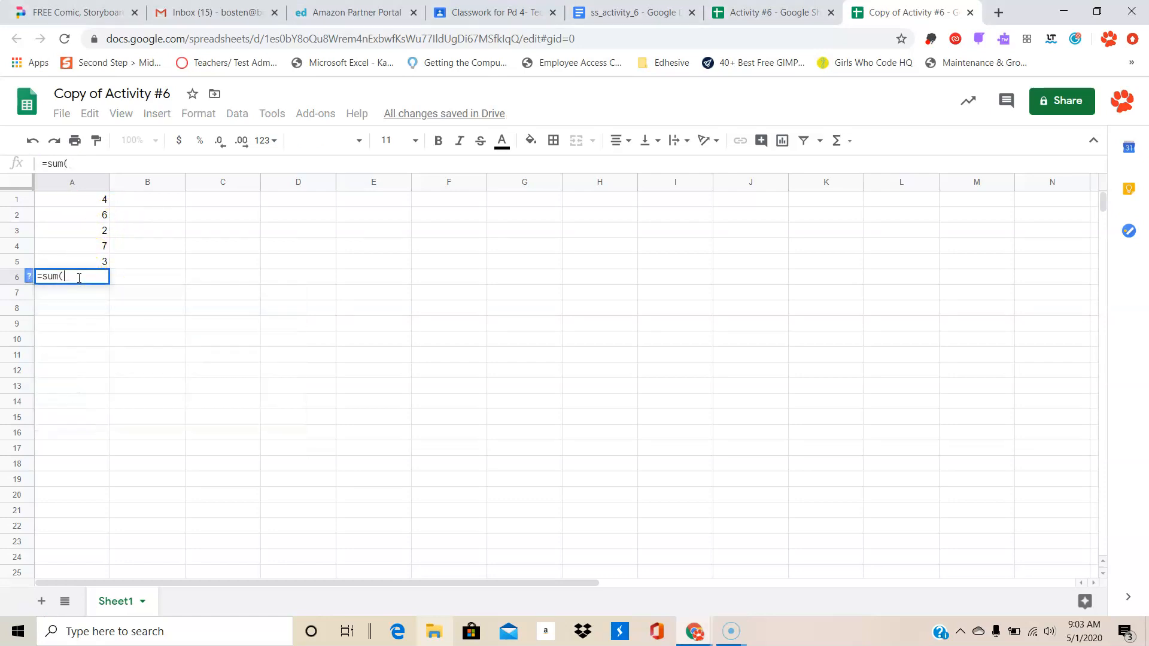
left_click(92, 204)
left_click_drag(91, 202, 81, 263)
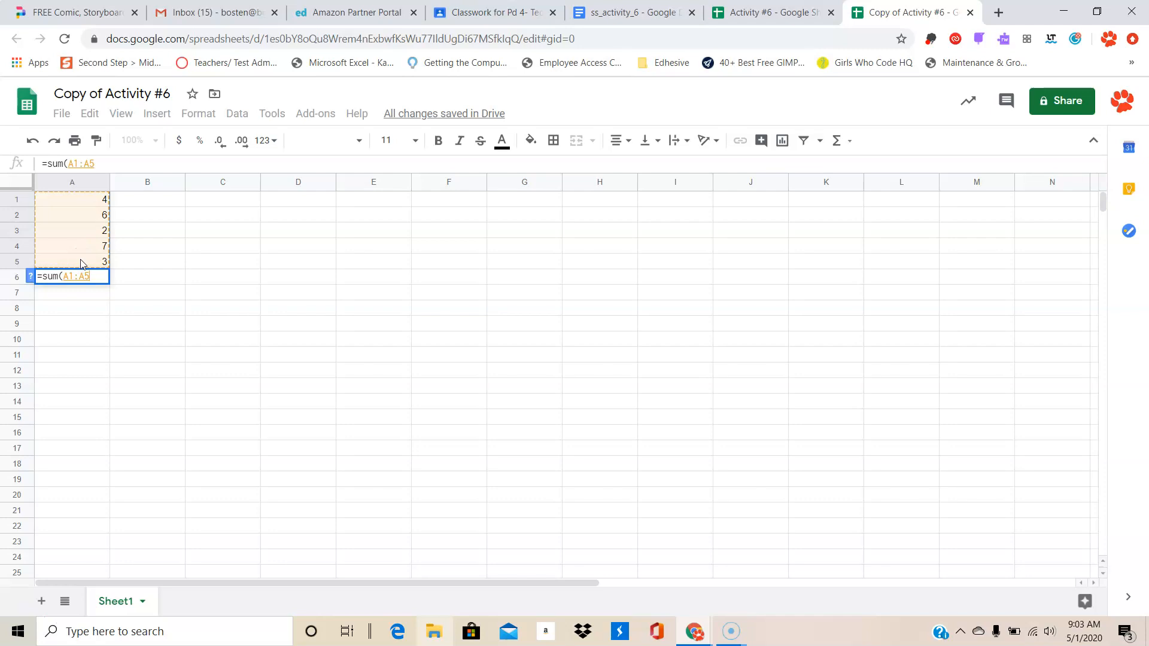
type(")")
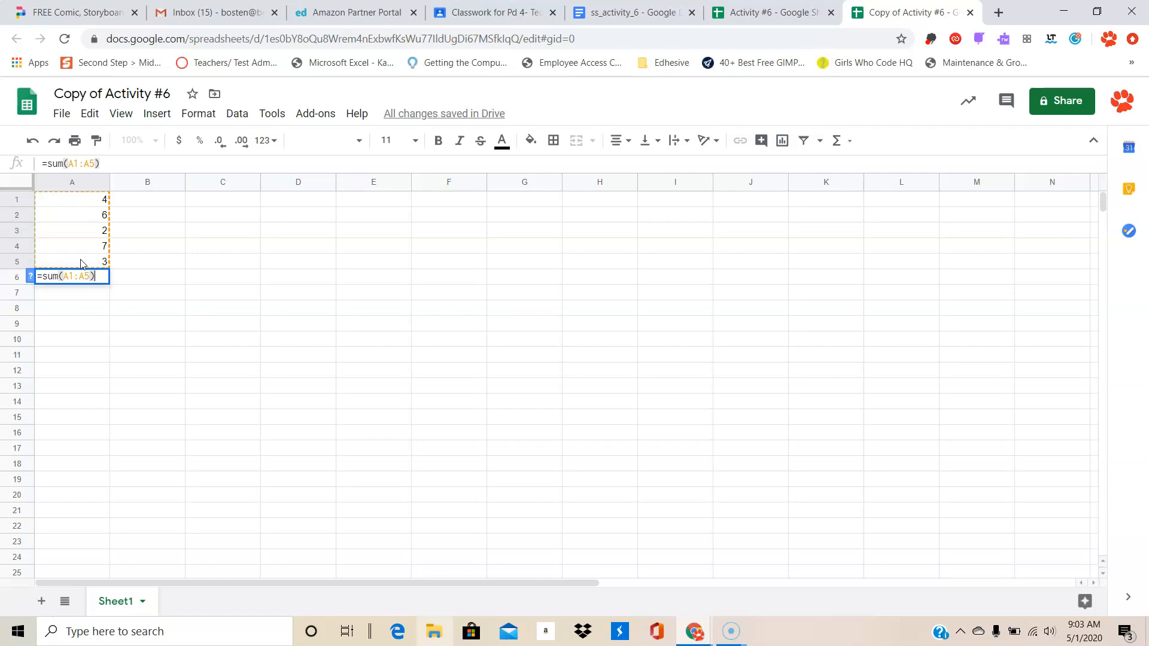
key("Return")
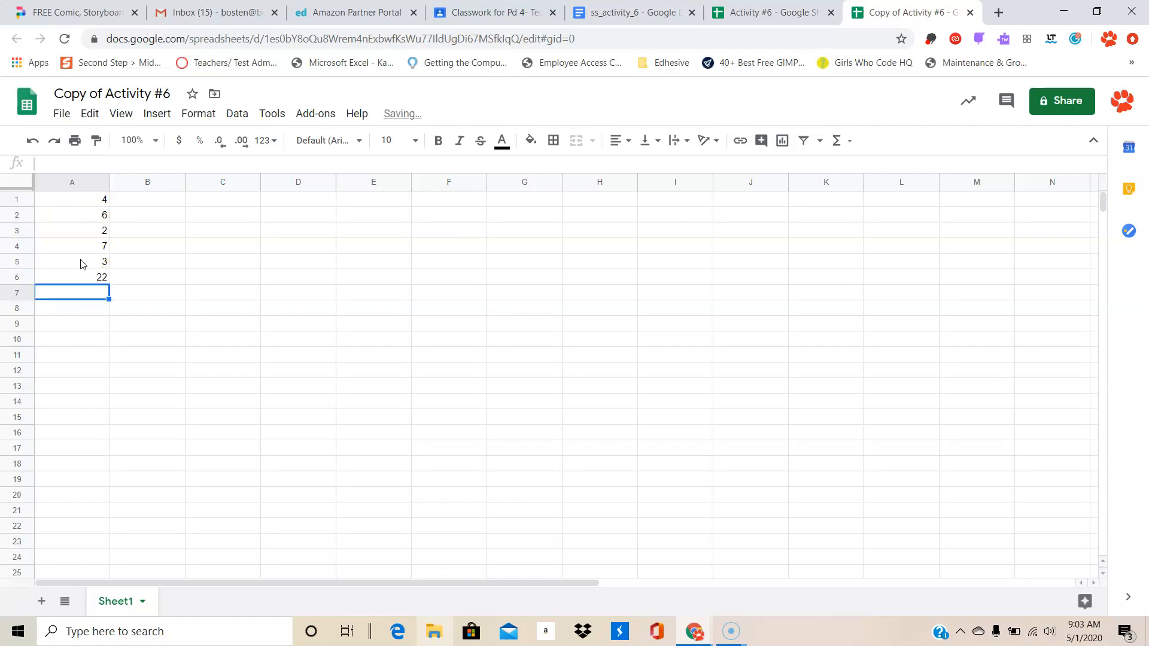
left_click_drag(110, 299, 107, 363)
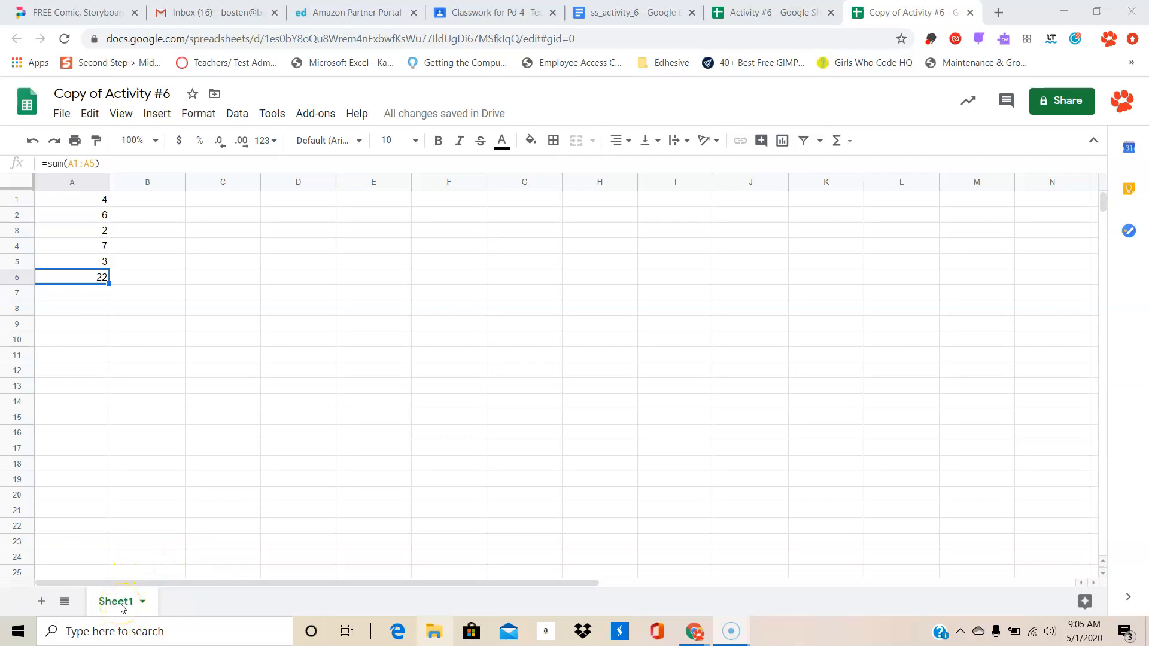
Add a second sheet to the workbook and rename Sheet1 as "Example Sum Function".
left_click(41, 601)
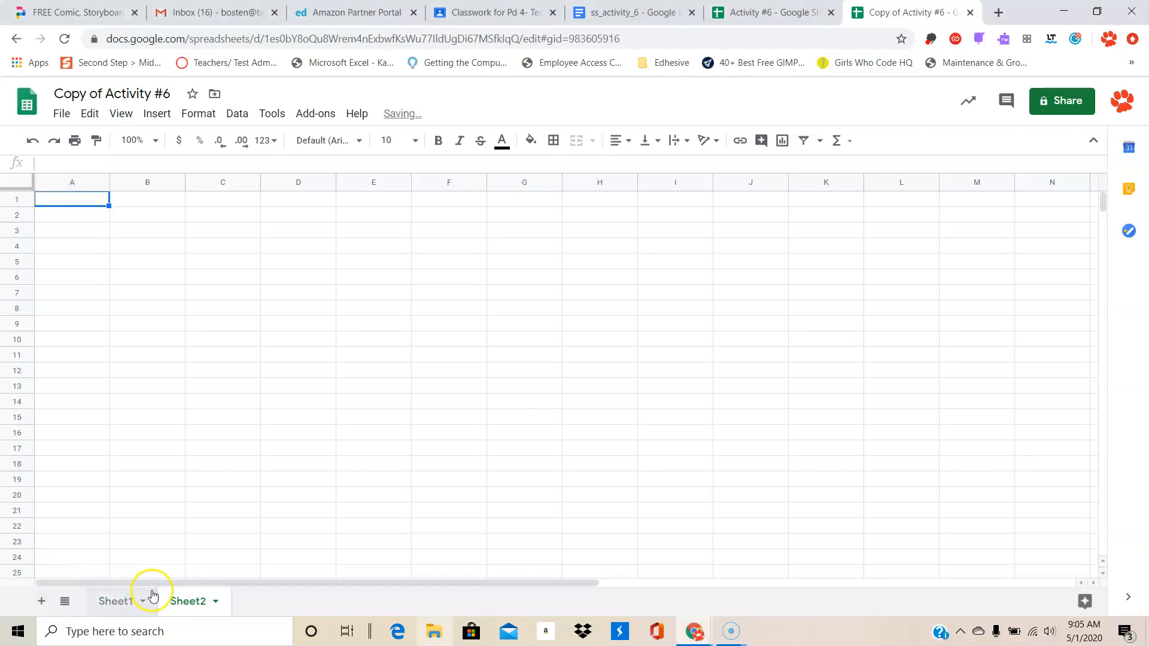
left_click(115, 602)
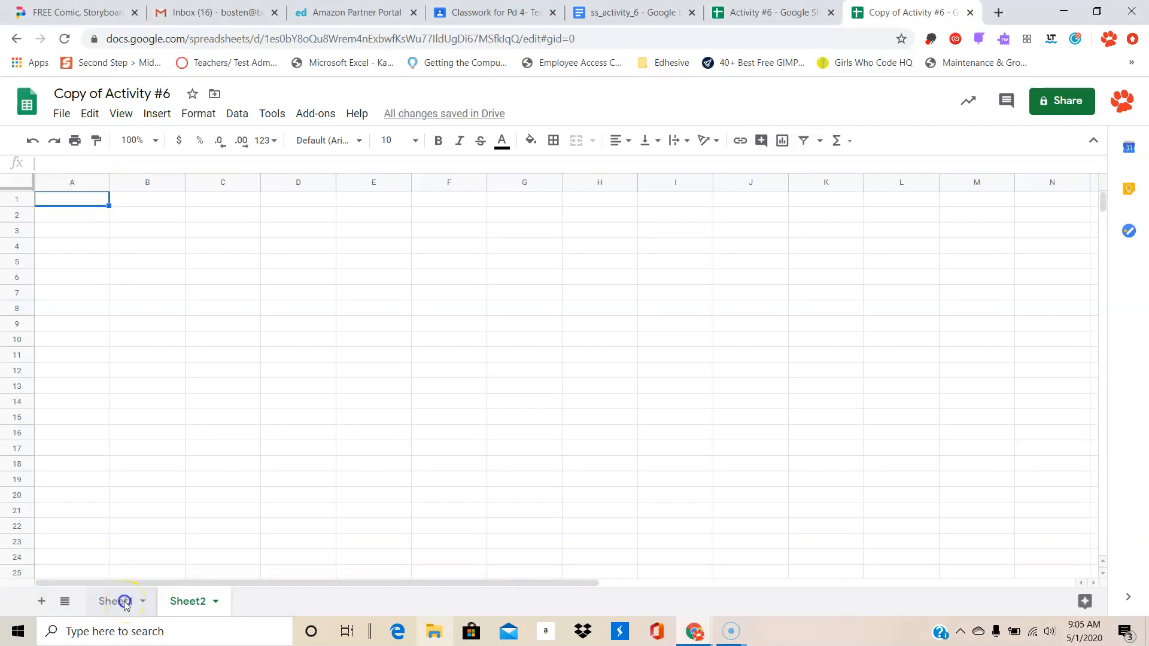
double_click(125, 603)
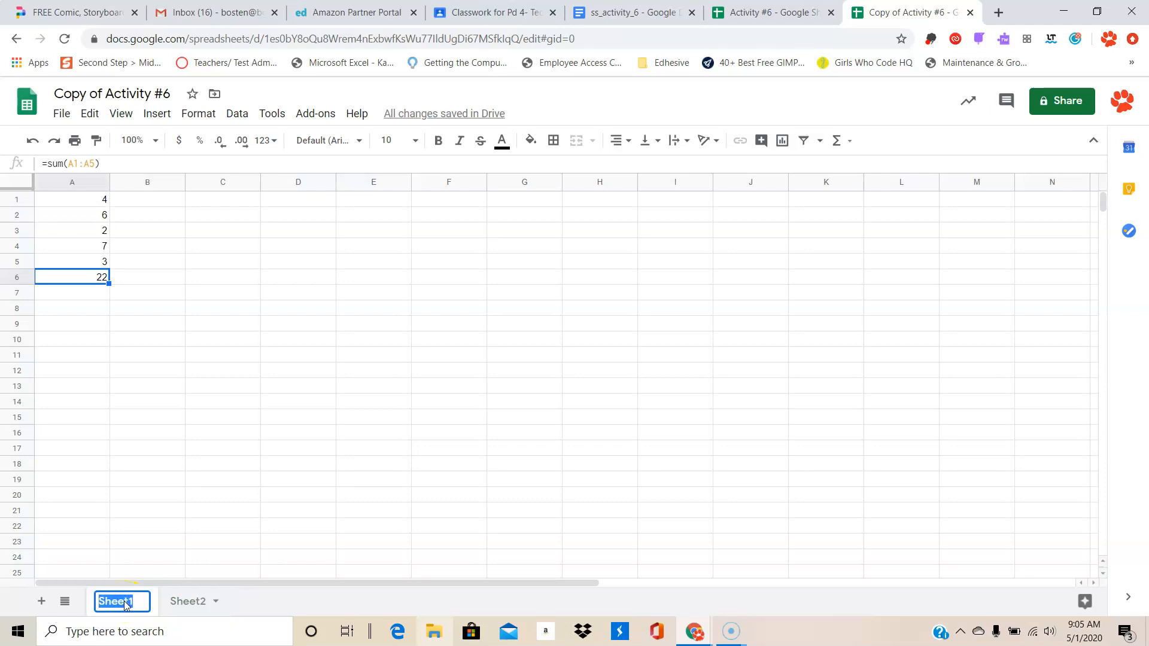
type("Exam")
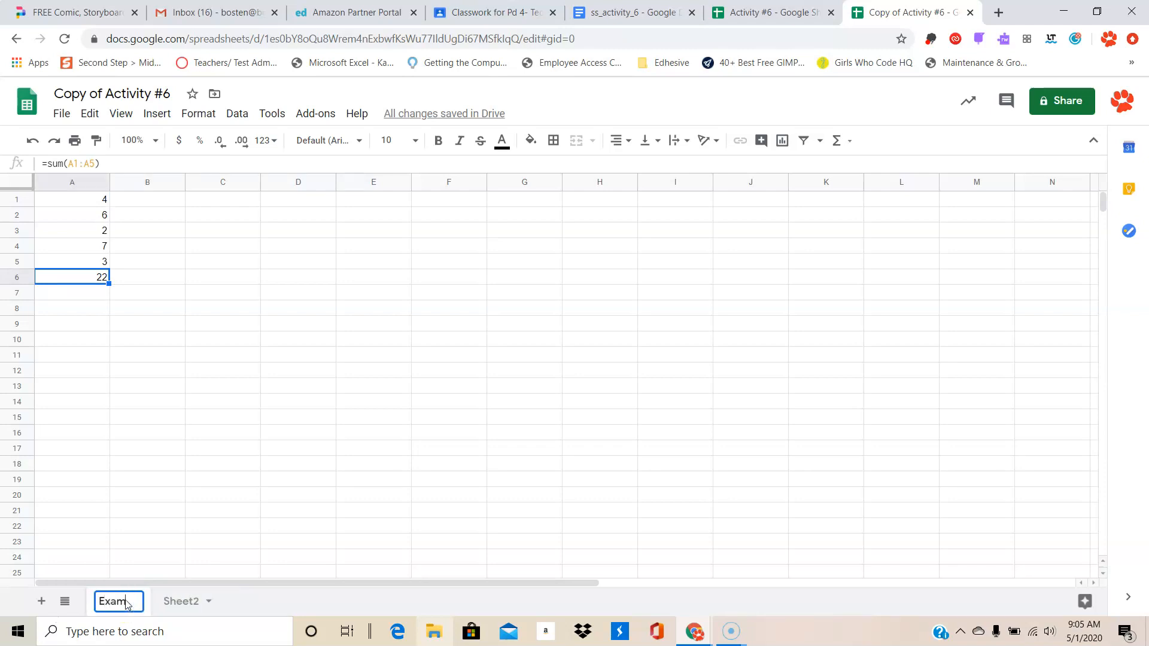
type("ple Sum ")
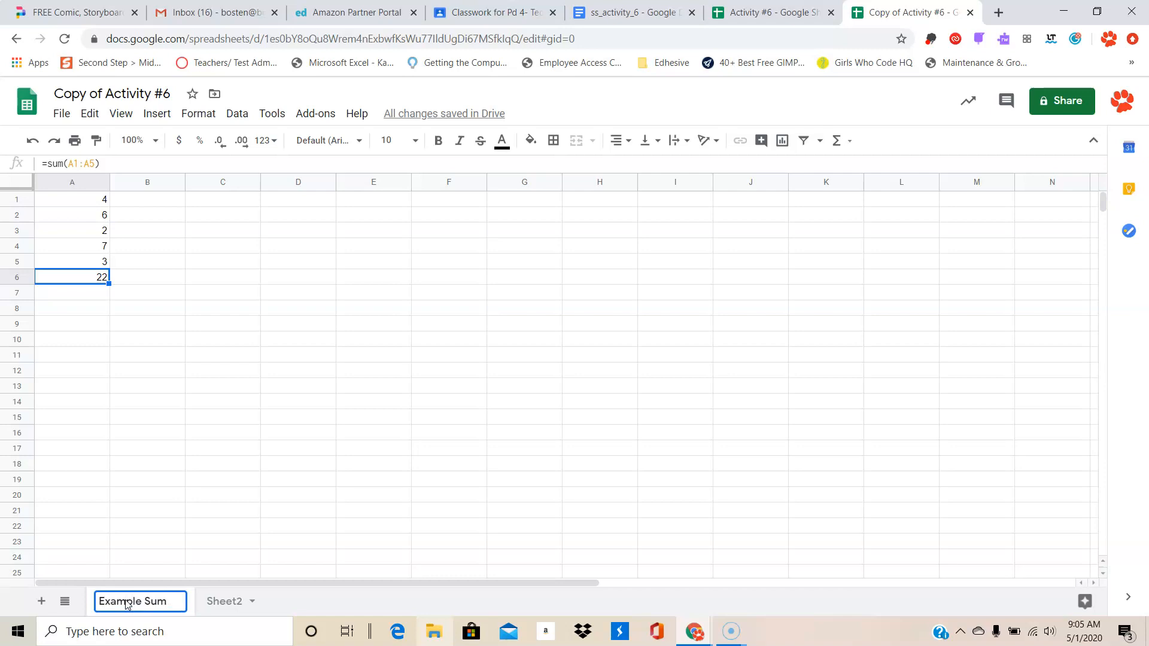
type("Function")
Rename Sheet2 as "Actual project".
double_click(268, 602)
type("Act")
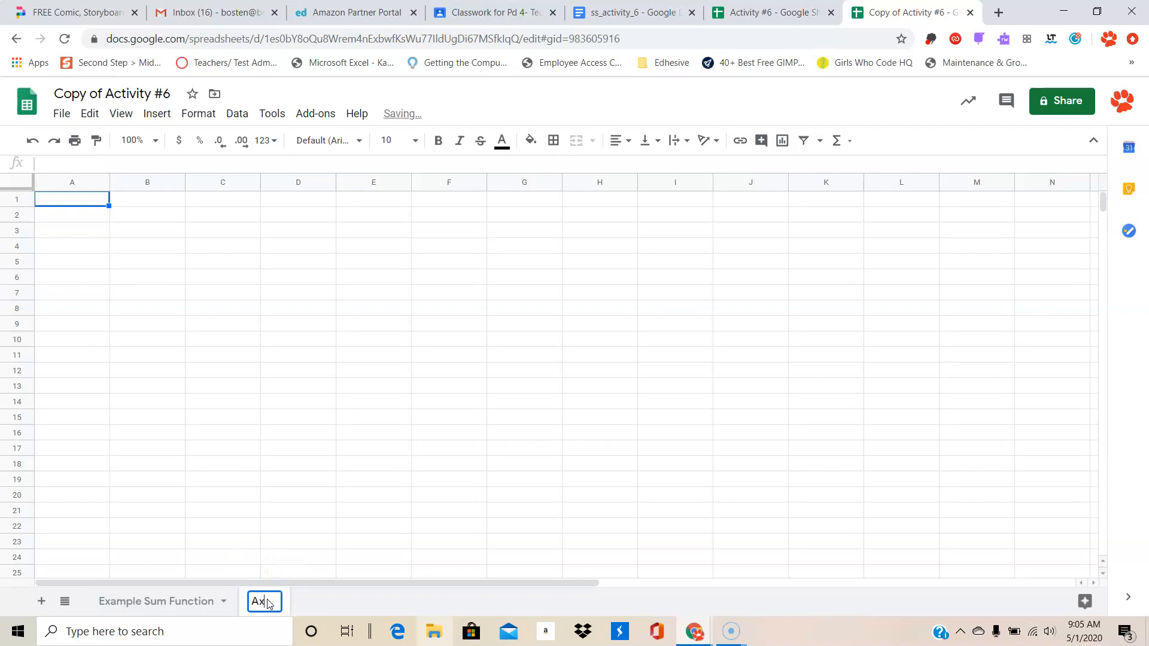
type("ual p")
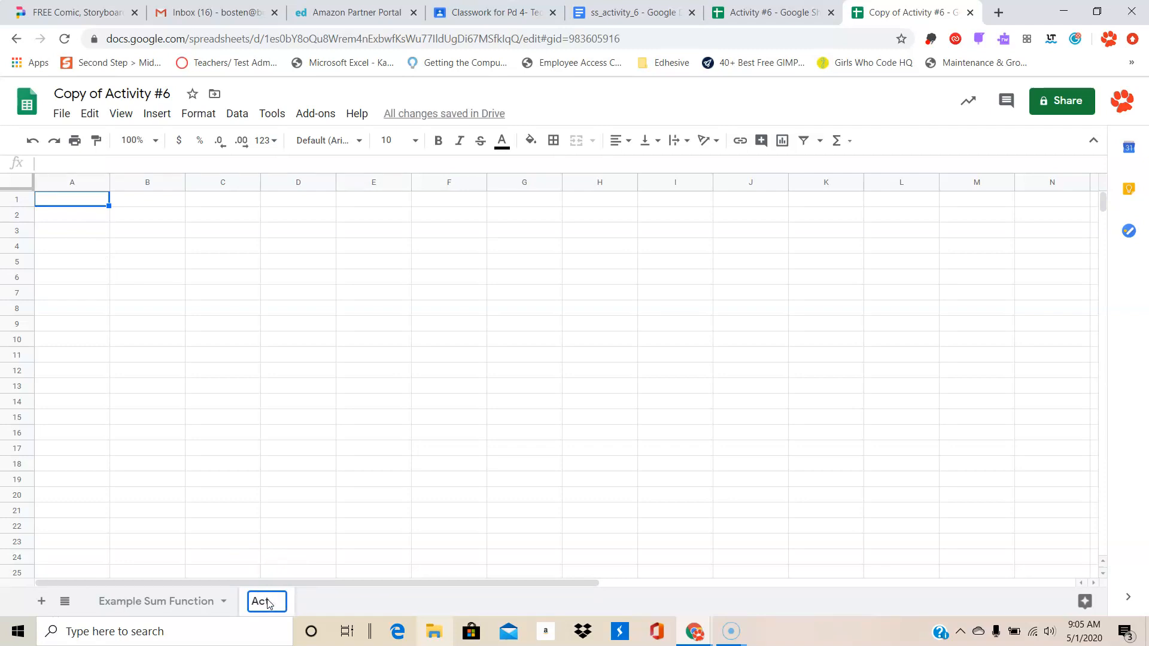
type("rojec")
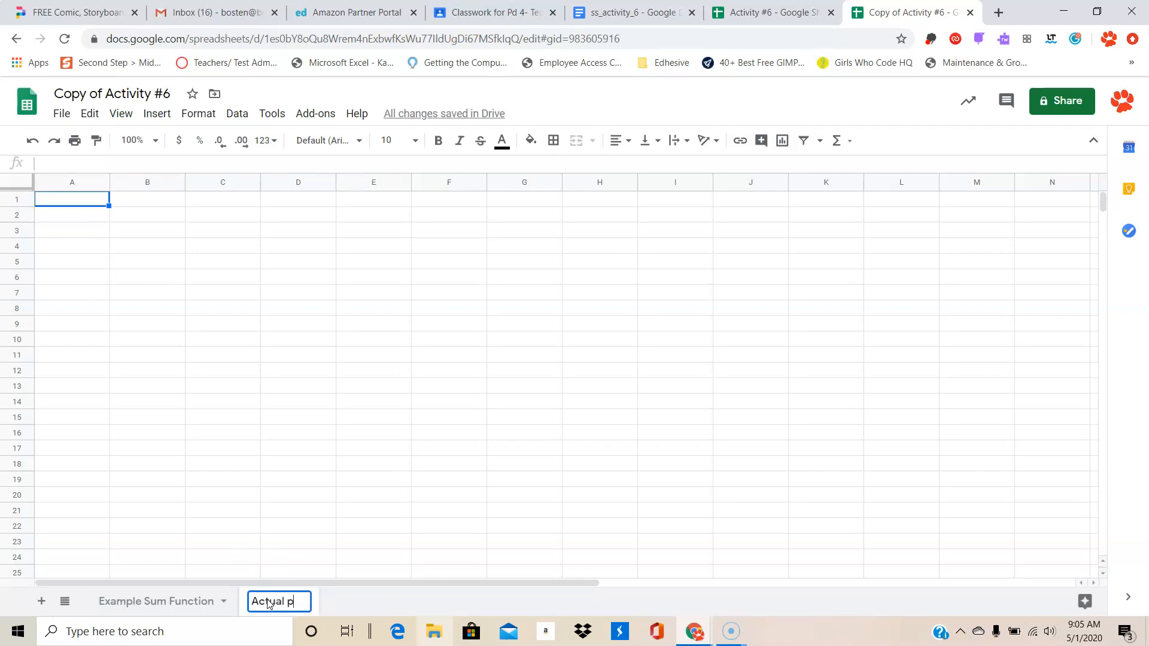
type("t")
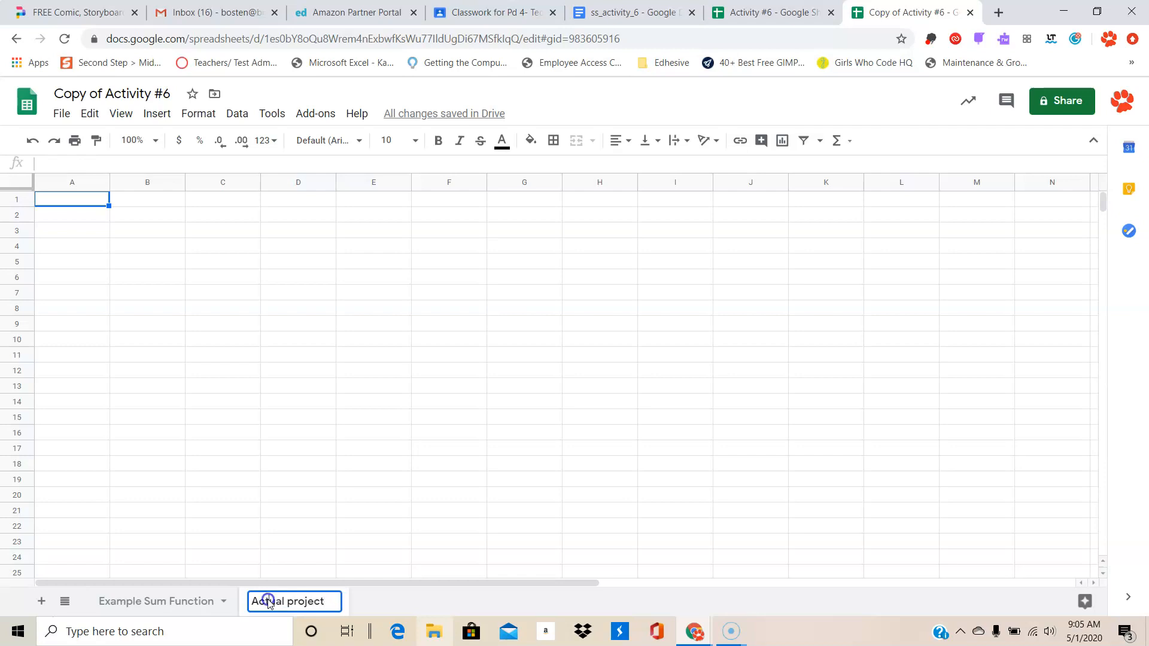
left_click(191, 407)
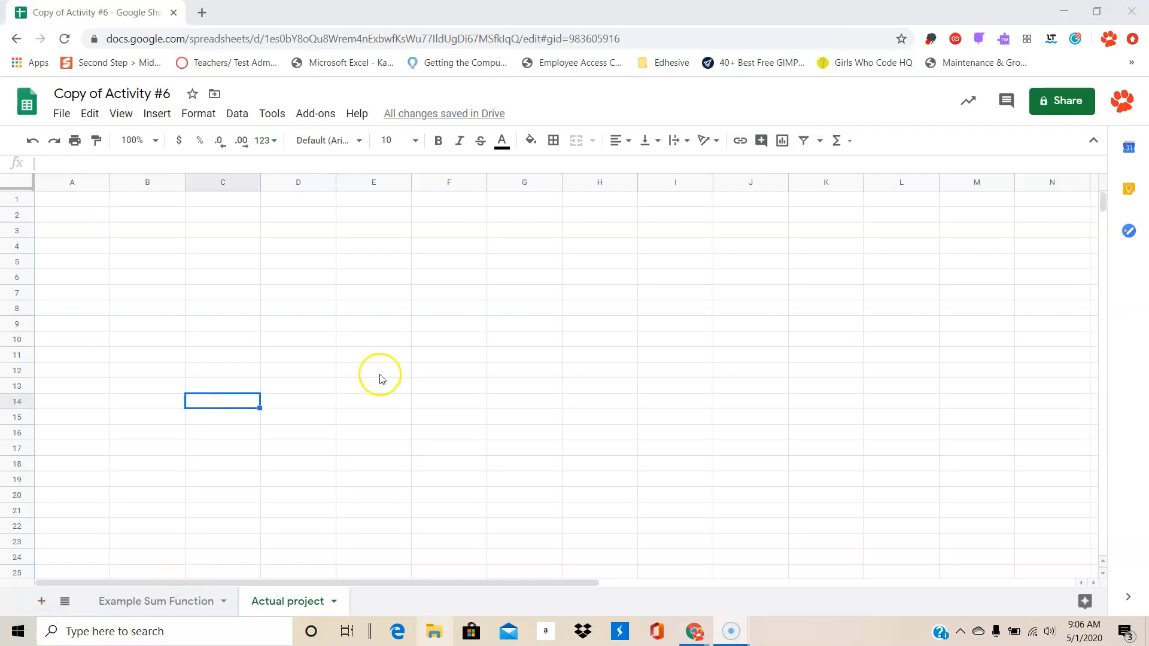
Following the ss_activity_6 instructions, enter the label "Total of Column" in cell A7 and widen column A slightly to fit it.
left_click(90, 200)
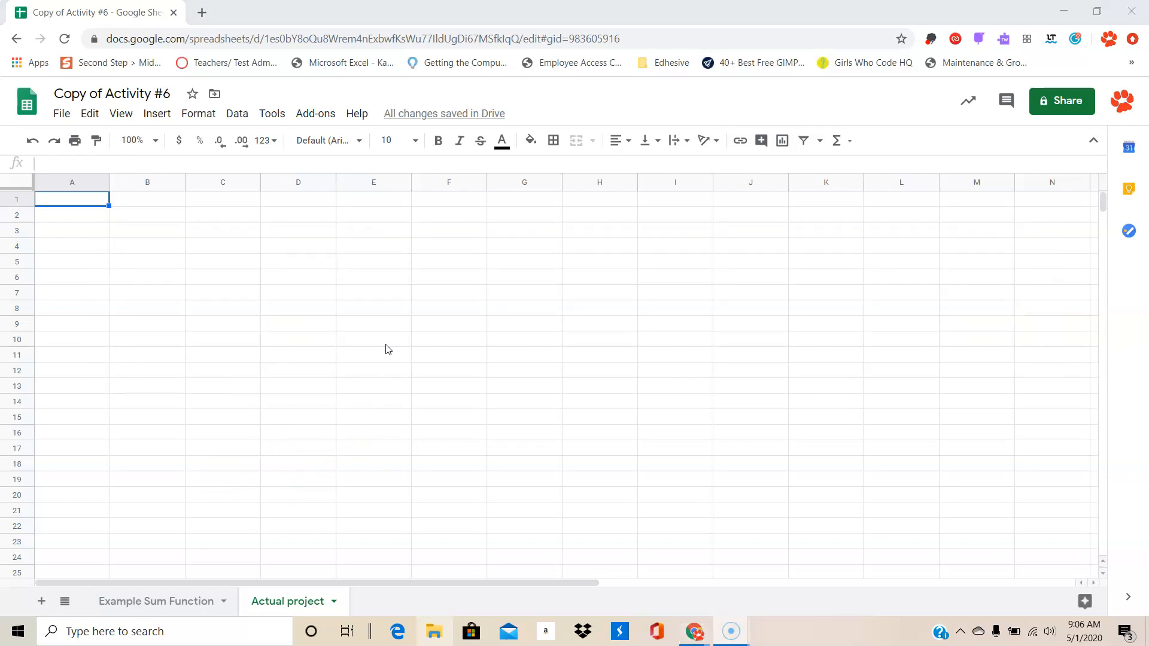
key("alt+Tab")
key("alt+Tab")
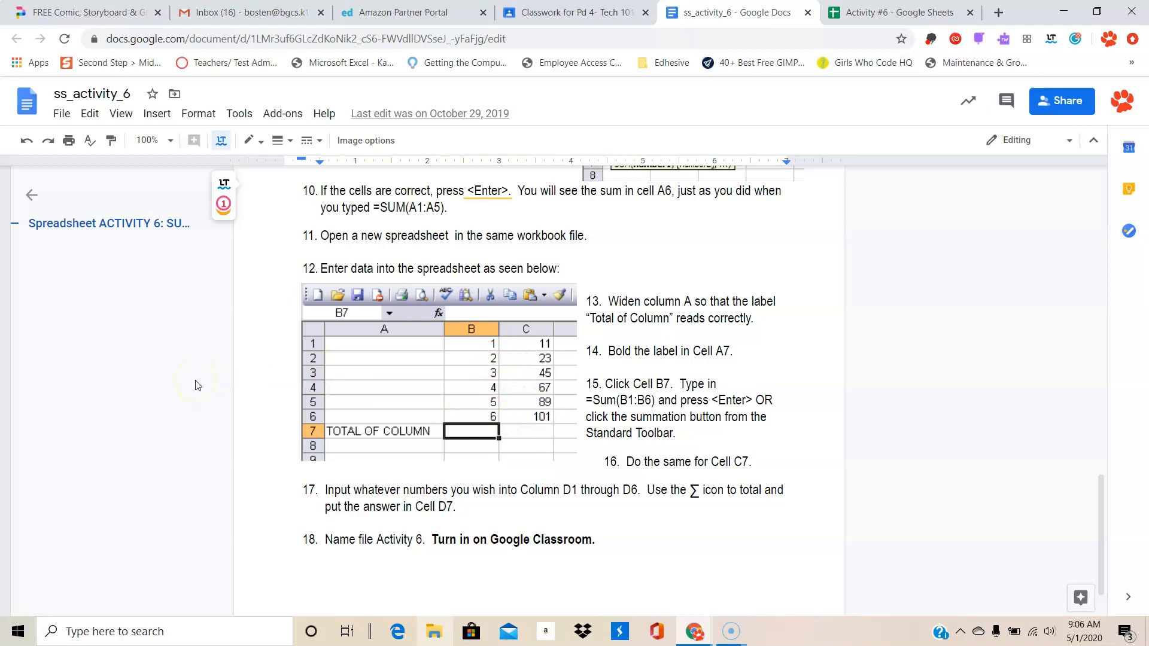
key("alt+Tab")
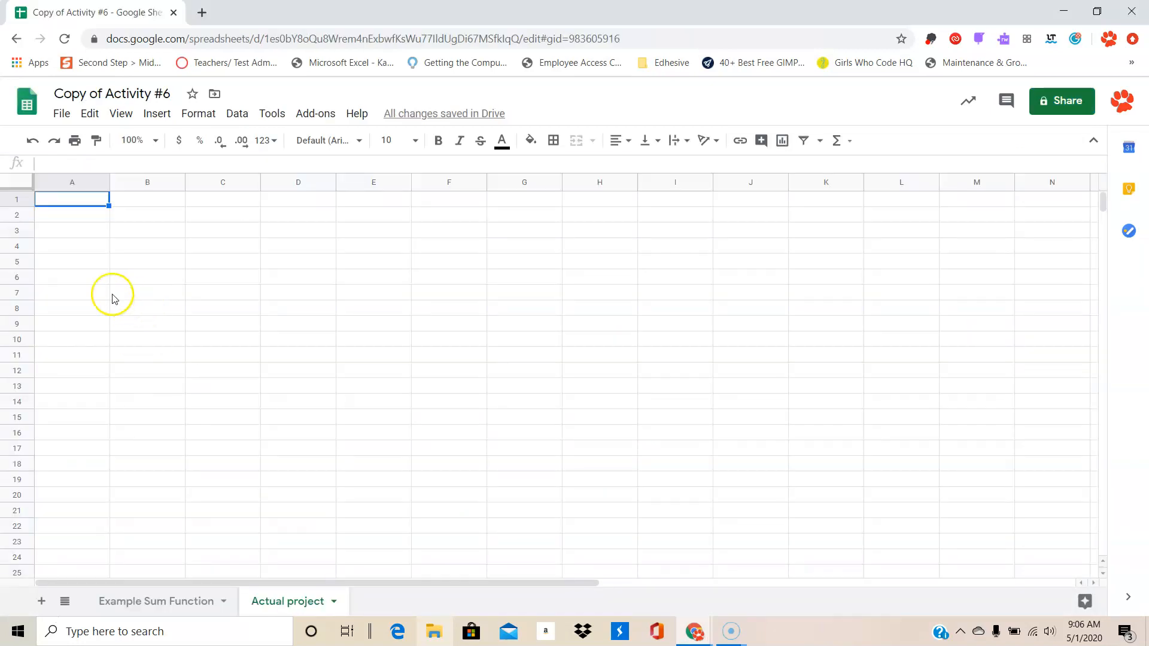
left_click(70, 293)
type("T")
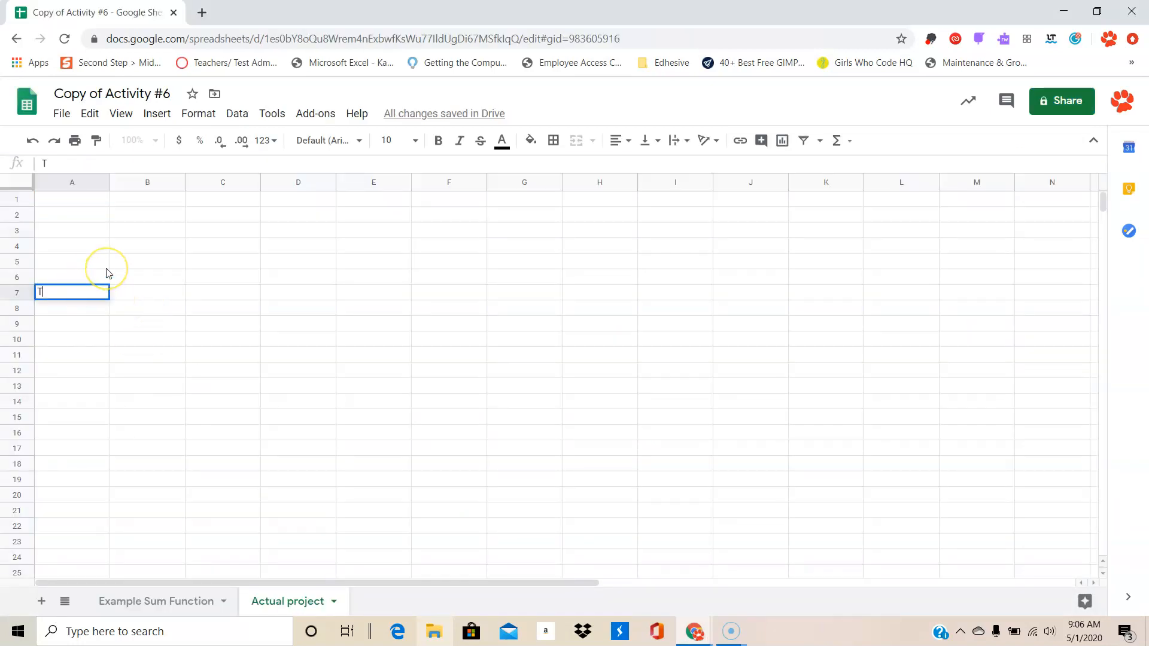
type("otal of Column")
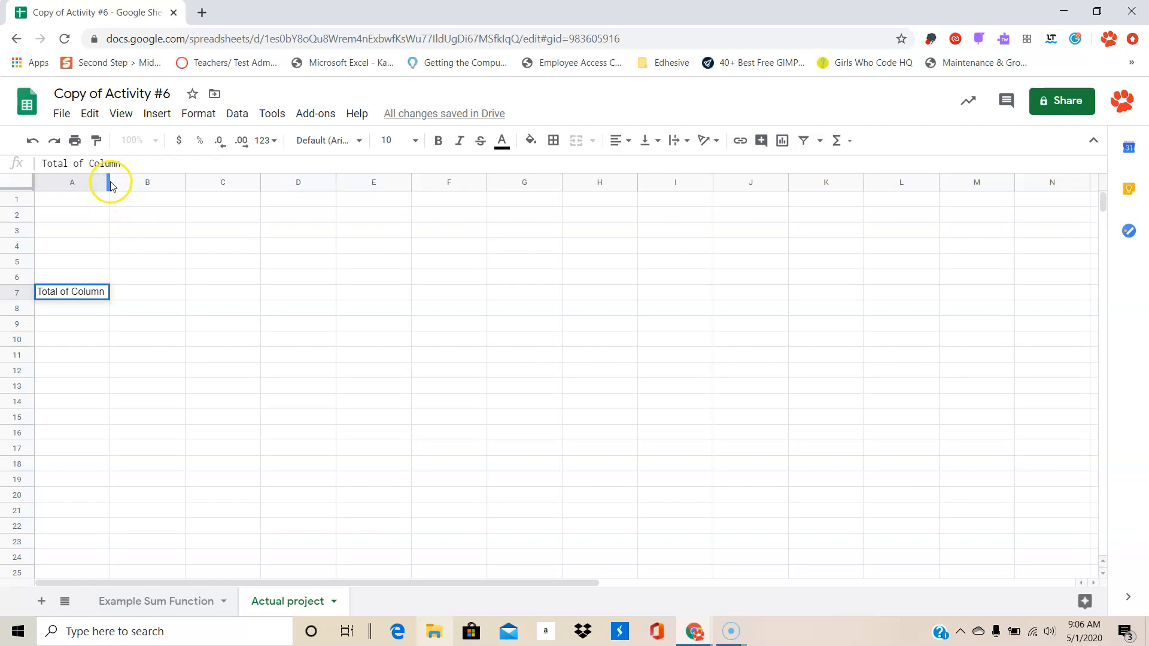
left_click_drag(110, 182, 118, 183)
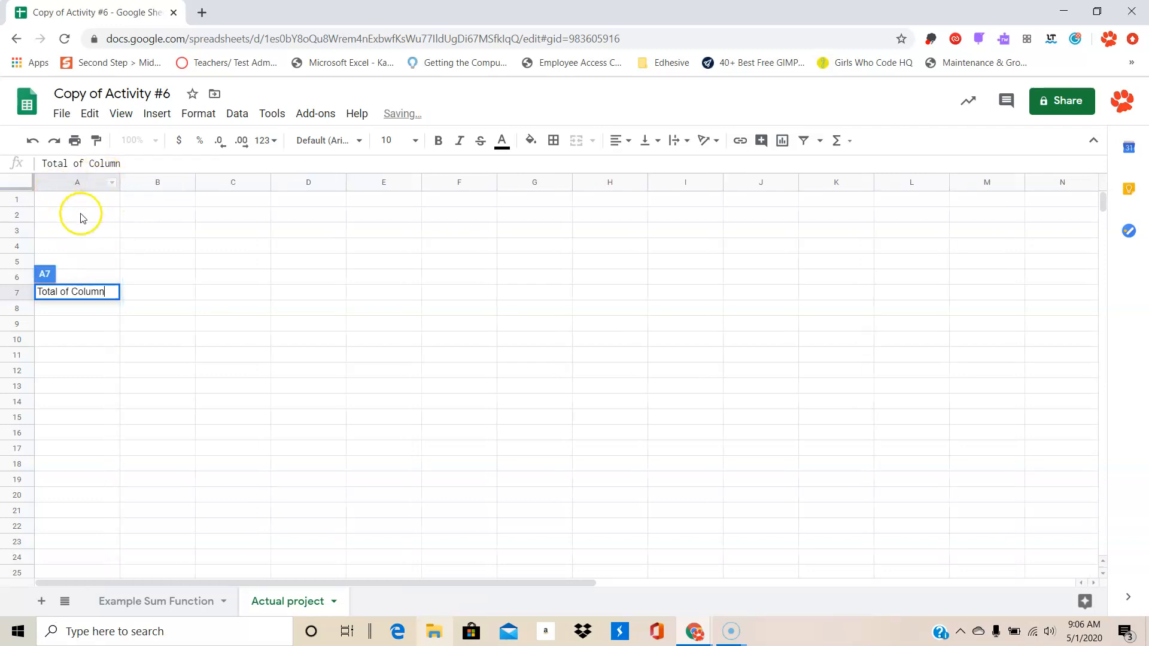
Fill cells B1 to B6 with the numbers 1, 2, 3, 4, 5 and 6.
left_click(171, 198)
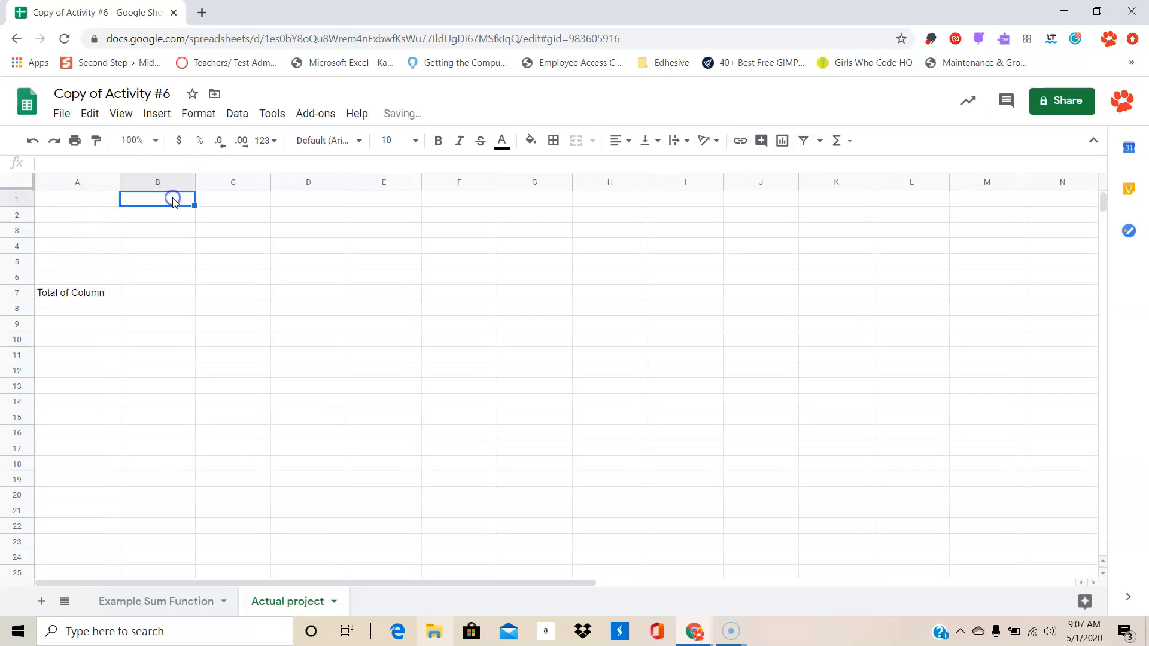
type("1")
key("Return")
type("2")
key("Return")
type("3")
key("Return")
type("4")
key("Return")
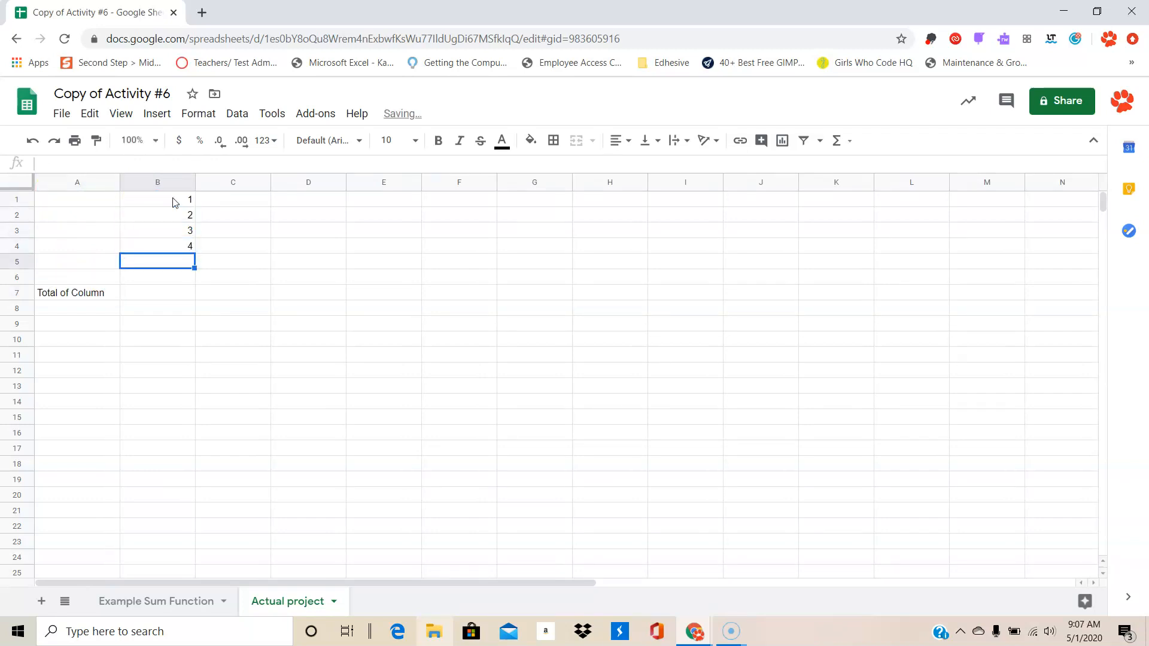
type("5")
key("Return")
type("6")
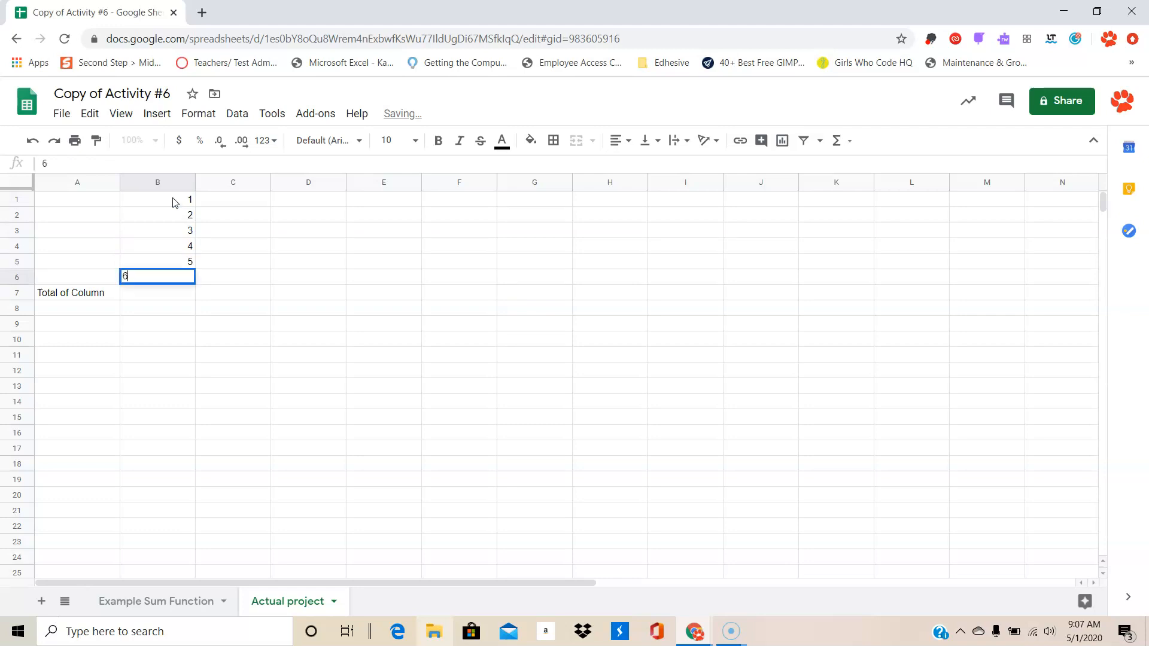
key("Return")
Enter 11 in cell C1 and 23 in cell C2, following the data table in the ss_activity_6 document.
key("alt+Tab")
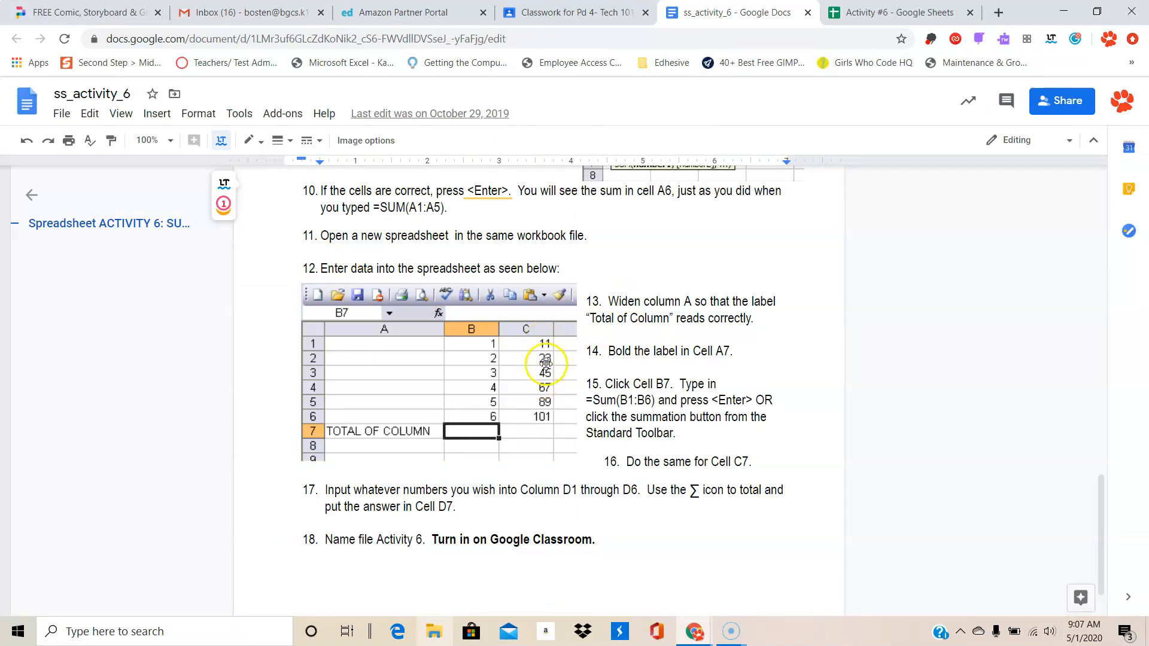
key("alt+Tab")
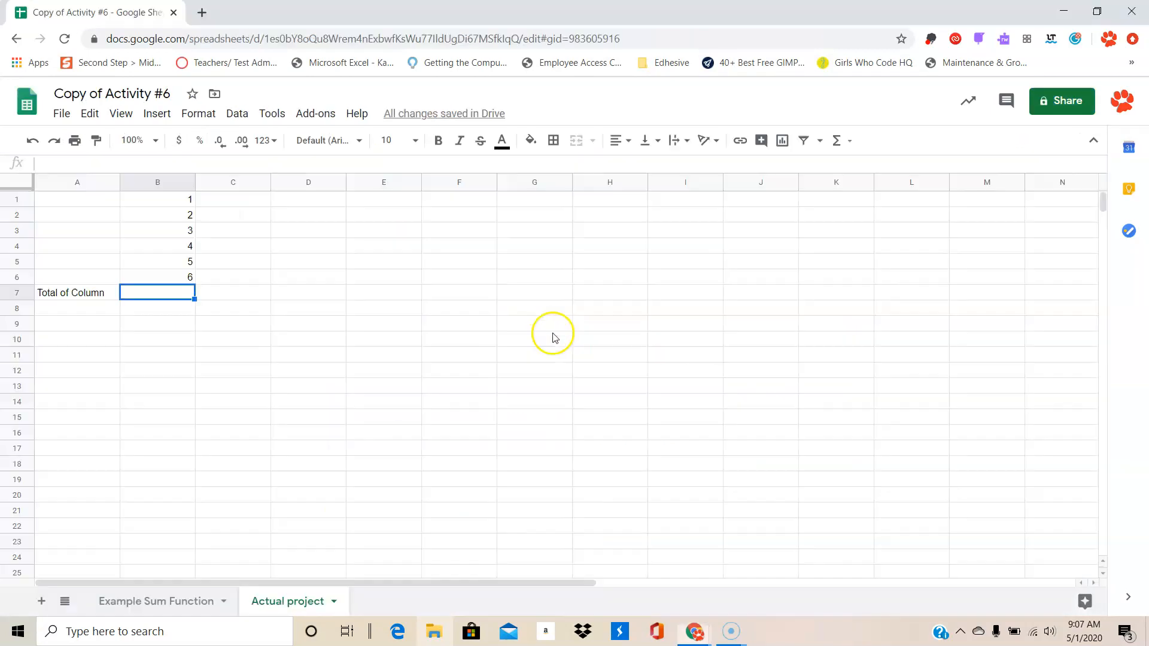
left_click(250, 199)
type("11")
key("Return")
type("2")
key("Return")
key("alt+Tab")
key("alt+Tab")
key("Up")
type("23")
key("Return")
Enter 45, 67, 89 and 101 in cells C3 to C6, following the instruction document's data table.
key("alt+Tab")
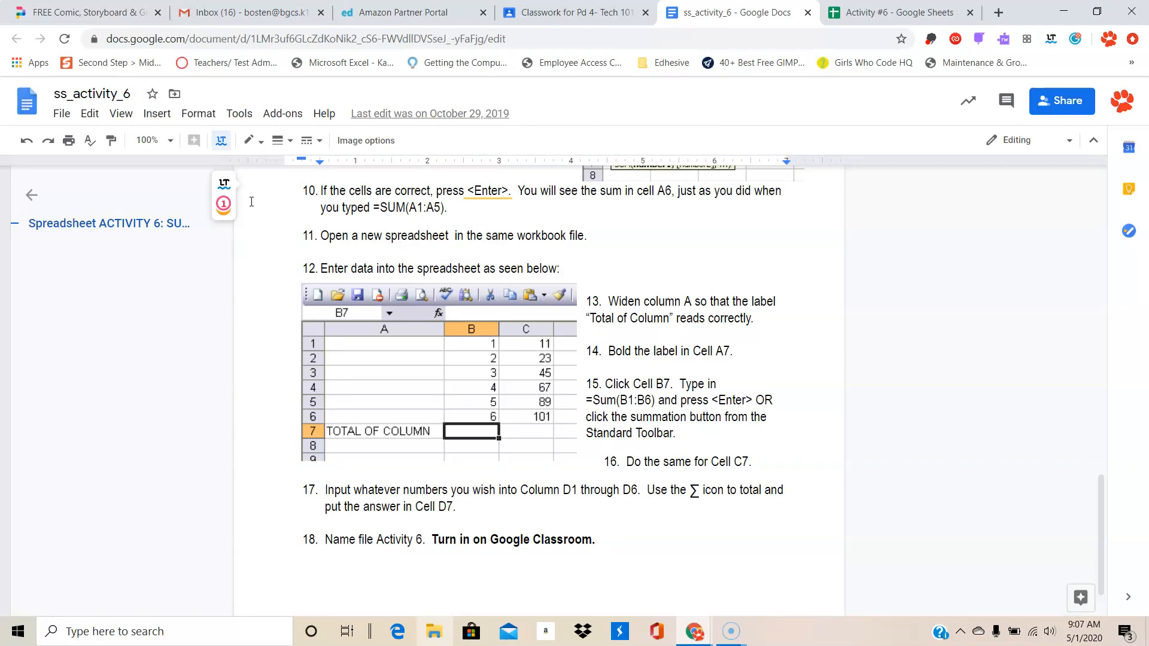
key("alt+Tab")
type("45")
key("Return")
type("67")
key("Return")
key("alt+Tab")
key("alt+Tab")
type("89")
key("Return")
type("101")
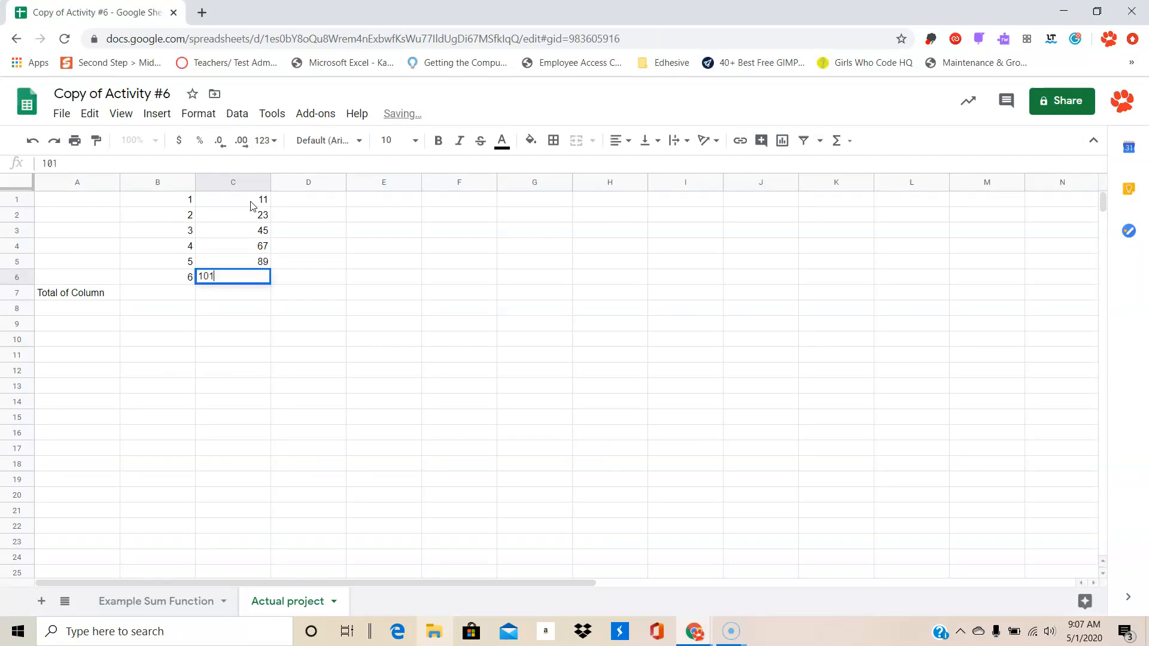
key("Return")
Following the ss_activity_6 instructions, total column B in cell B7 with the formula =sum(B1:B6).
key("alt+Tab")
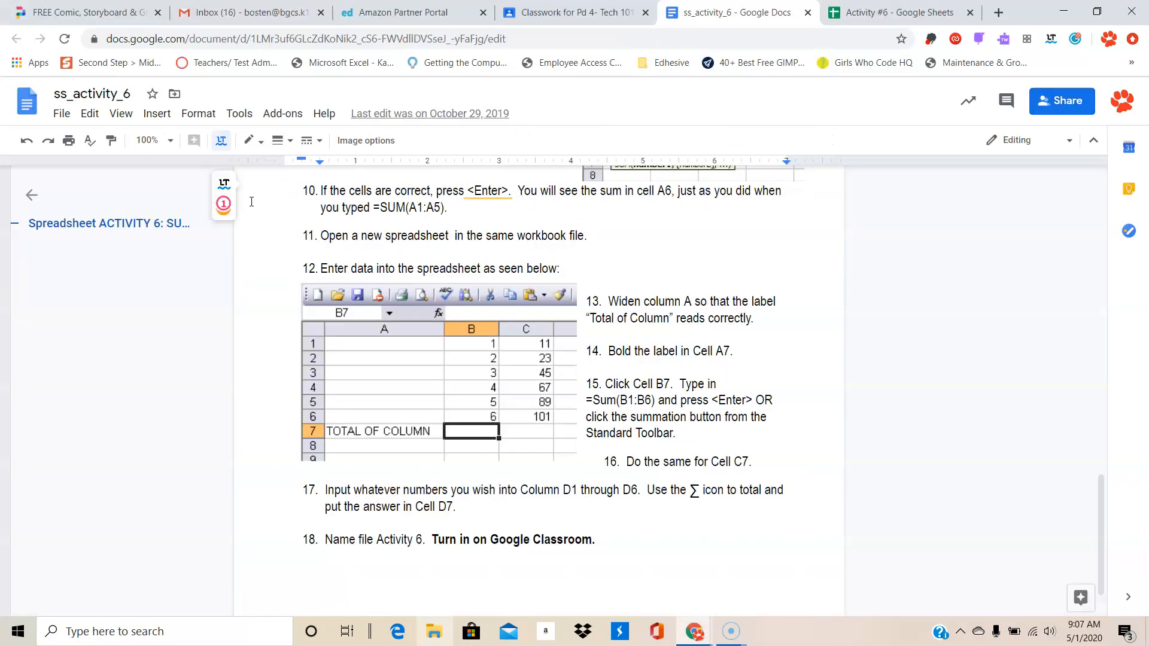
scroll(252, 201, "down", 1)
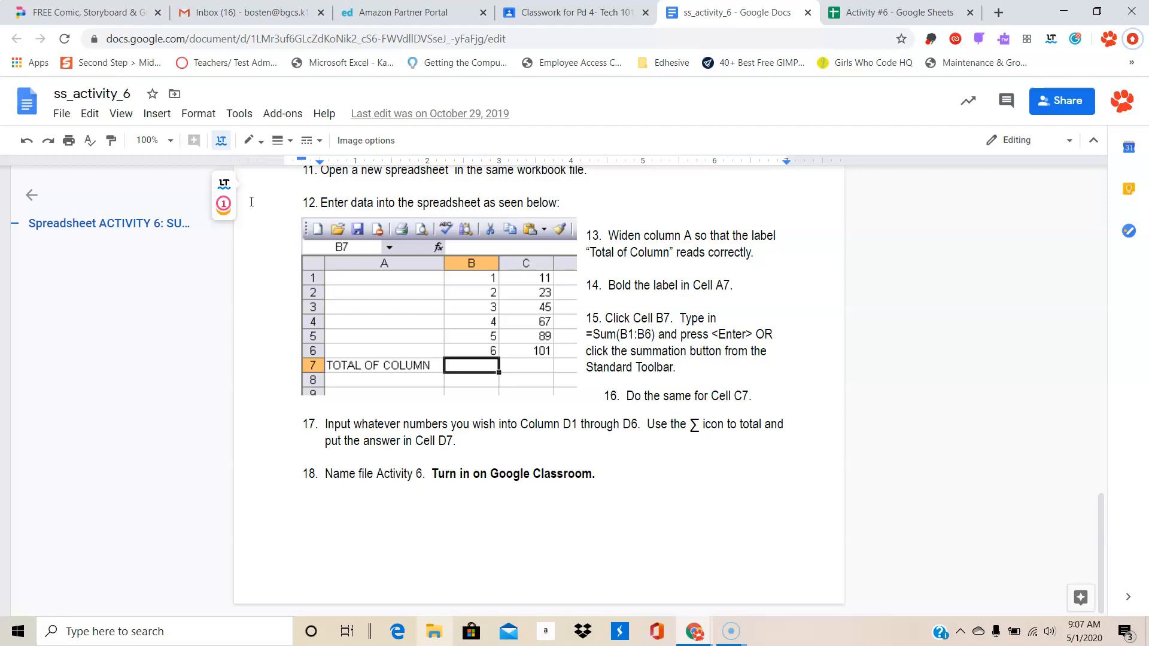
key("alt+Tab")
left_click(141, 296)
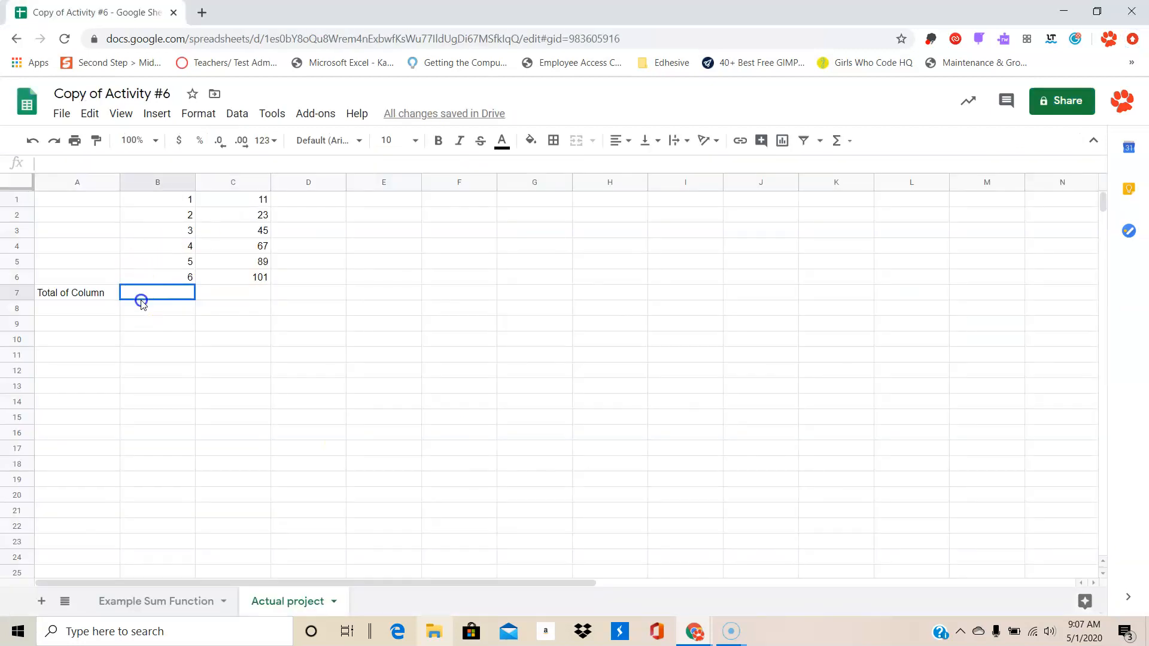
type("=sum")
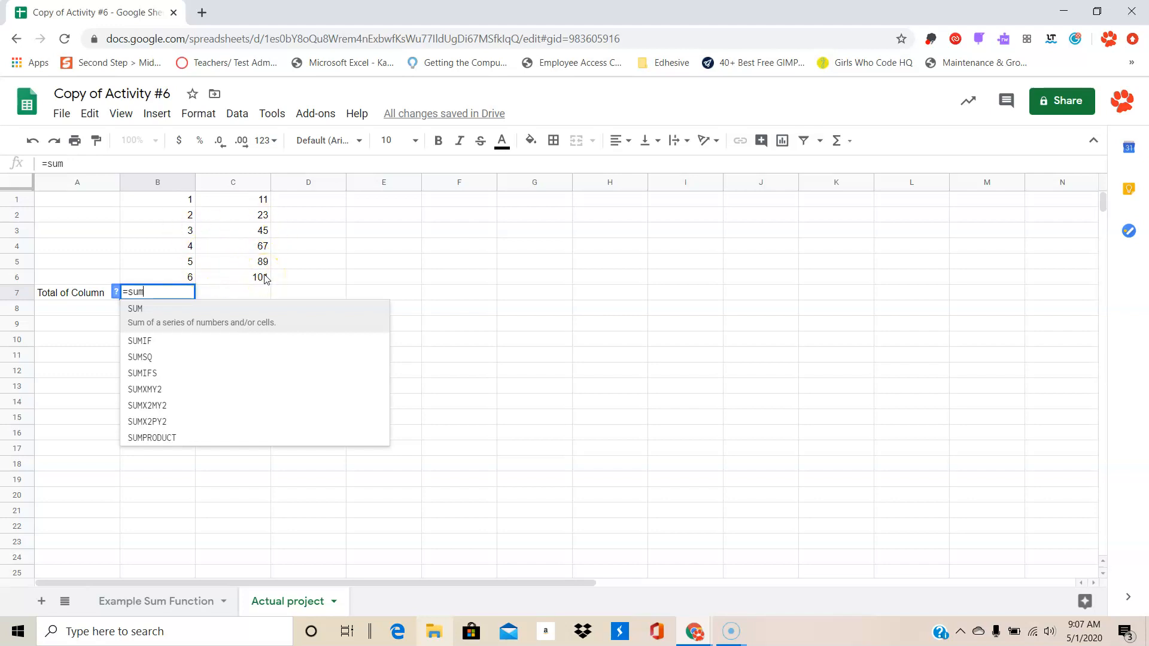
type("(")
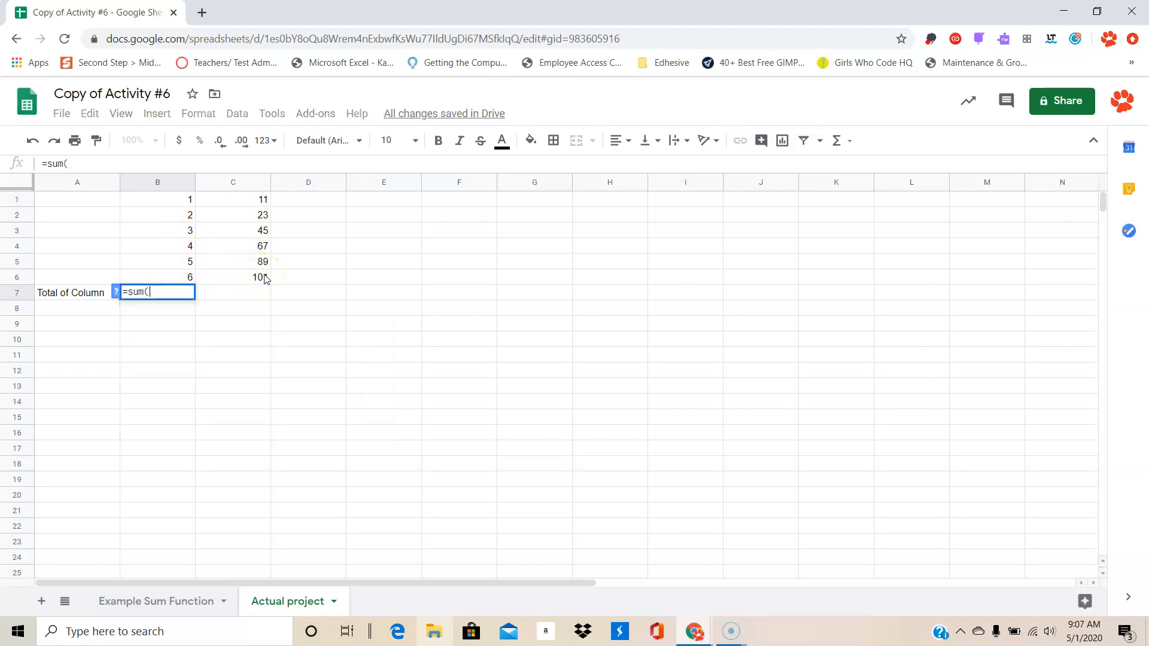
left_click(158, 201)
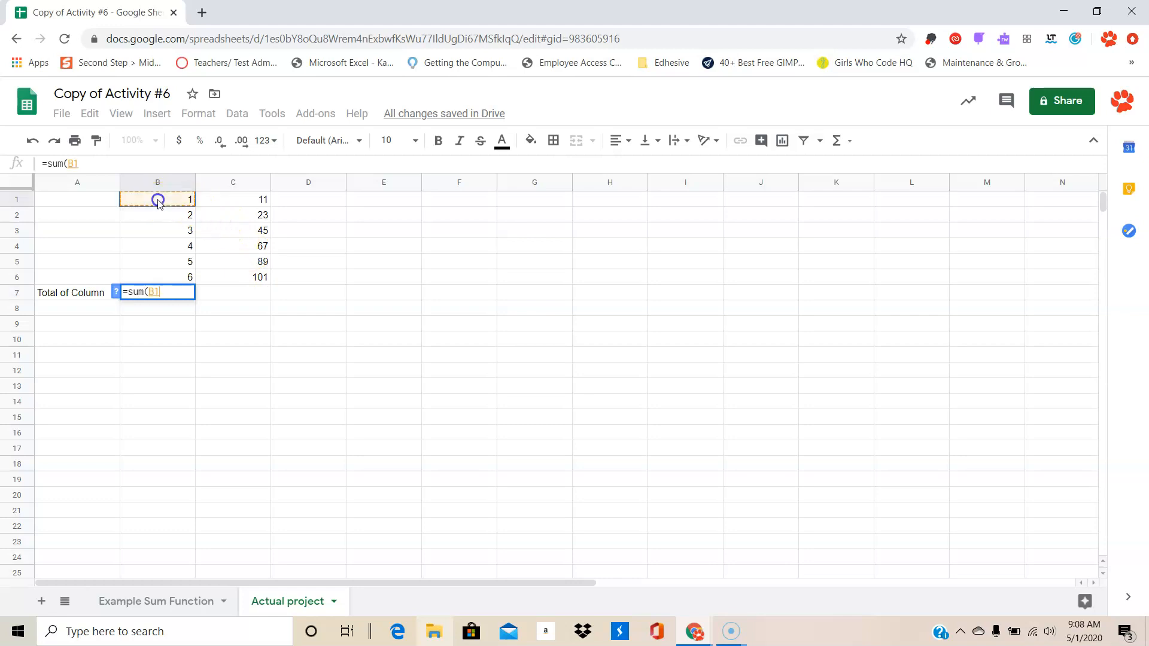
left_click_drag(158, 207, 171, 278)
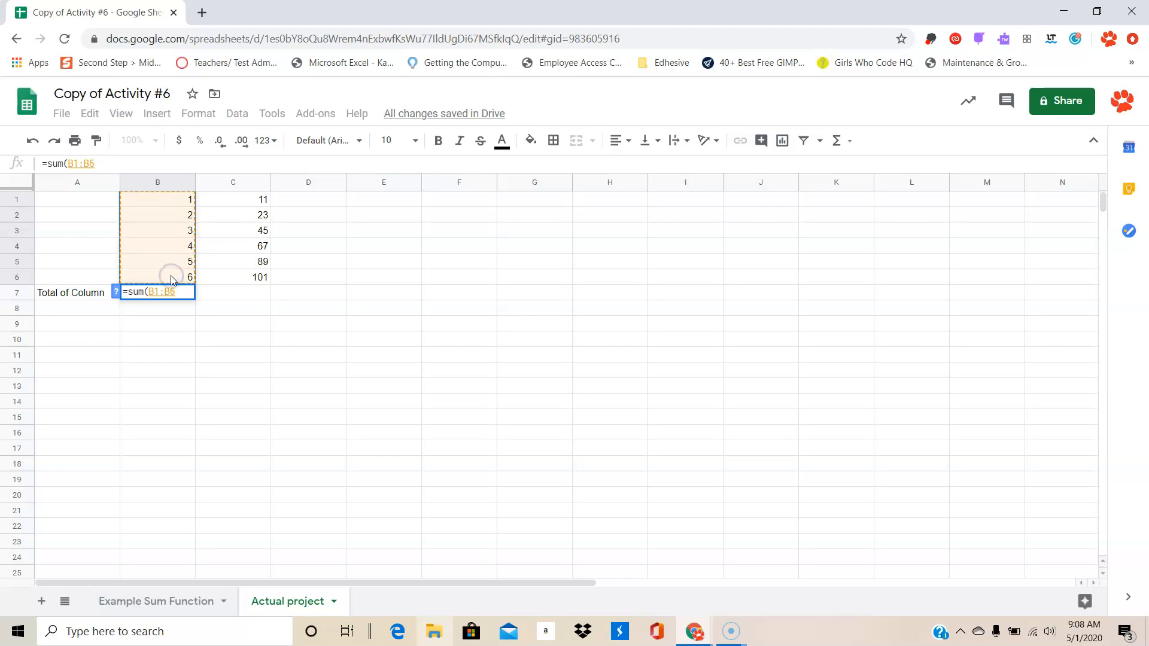
type(")")
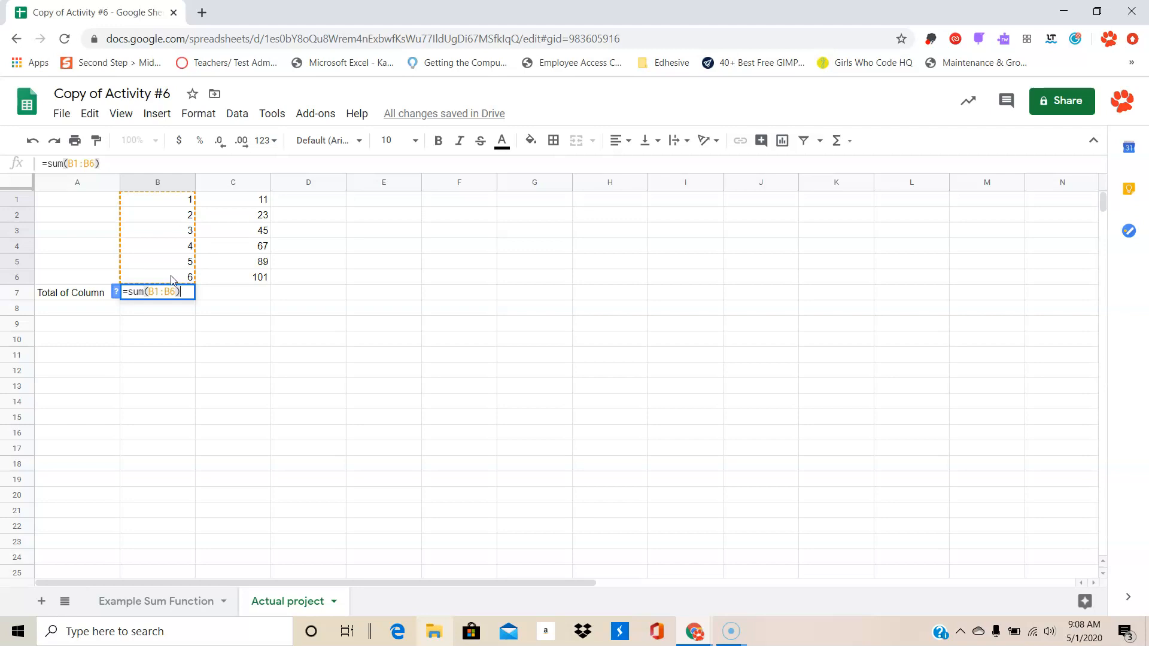
key("Tab")
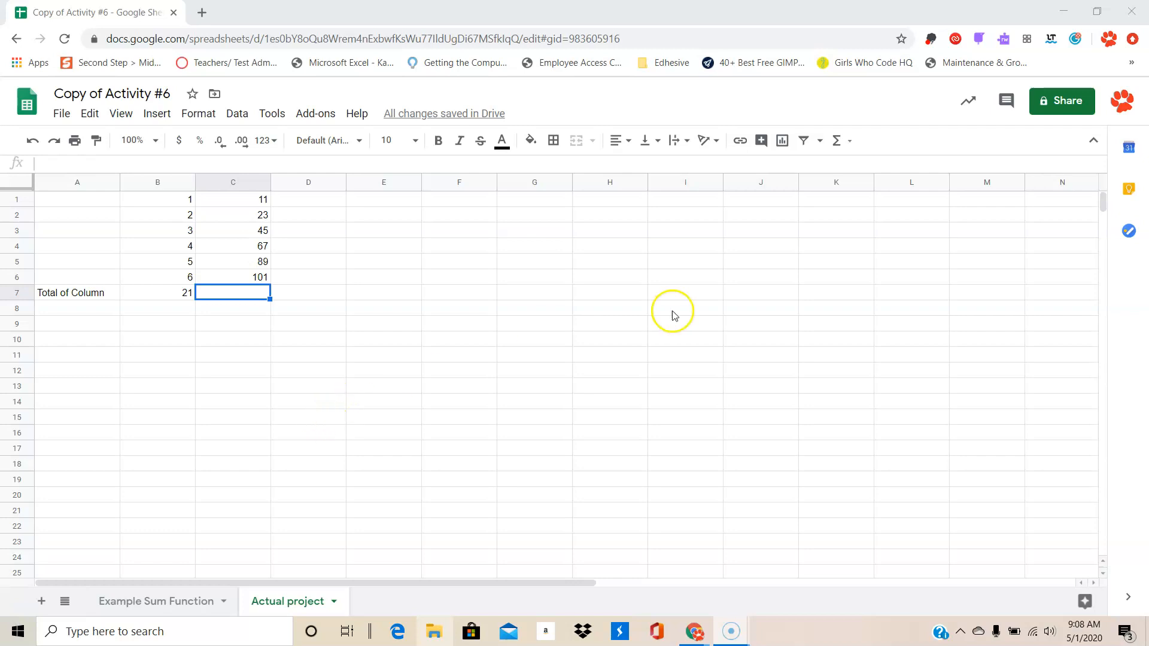
Browse the available function categories for cell C7, including Date, Engineering, Financial, Lookup, Math and Statistical.
left_click(836, 148)
left_click(849, 143)
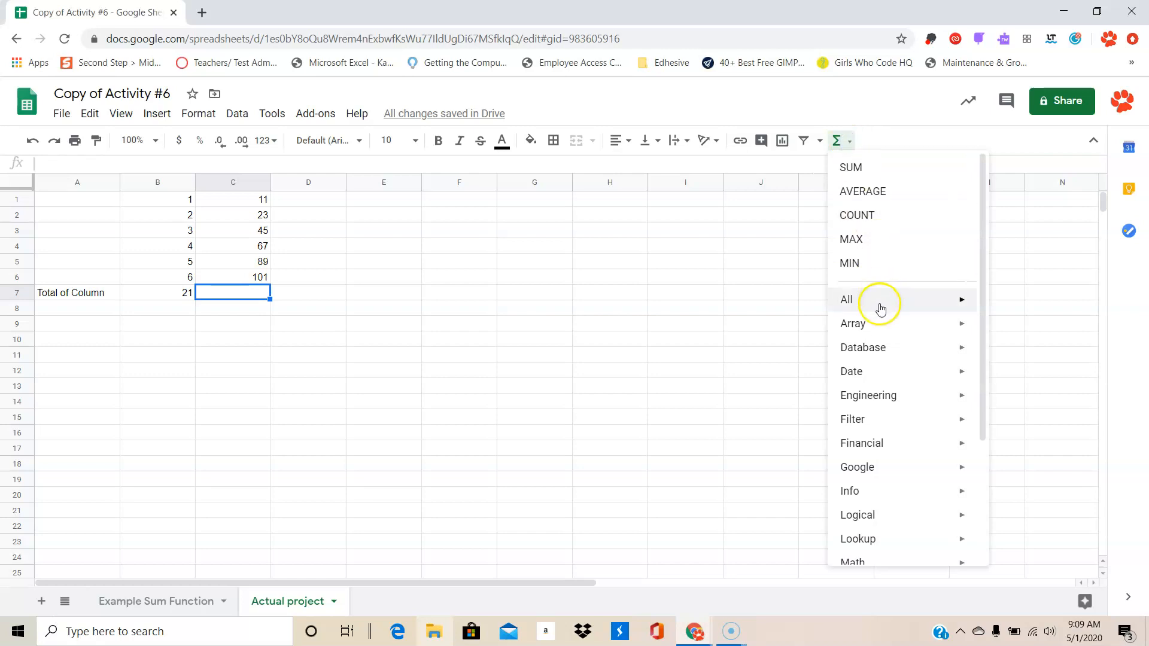
mouse_move(884, 323)
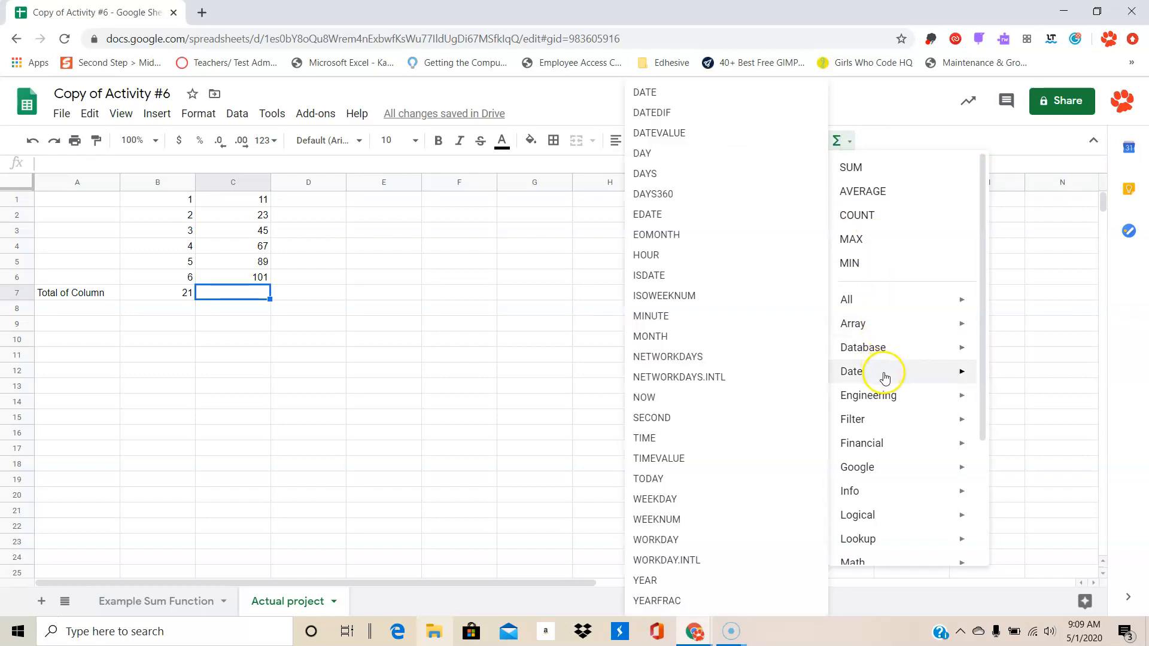
mouse_move(884, 395)
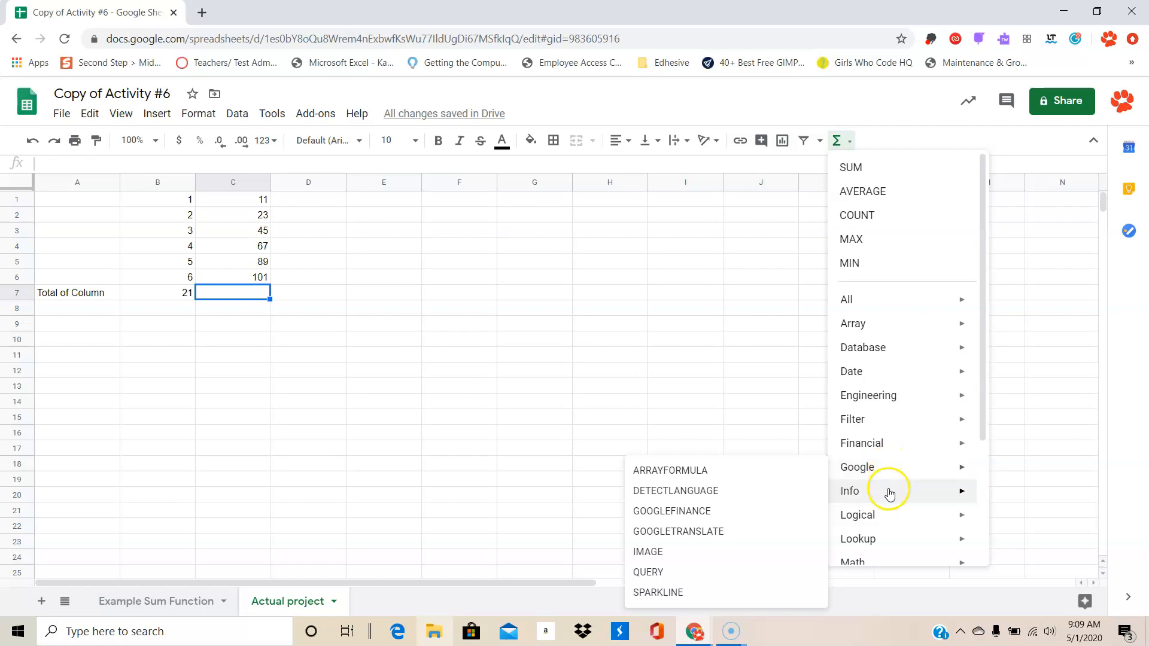
mouse_move(891, 494)
mouse_move(885, 516)
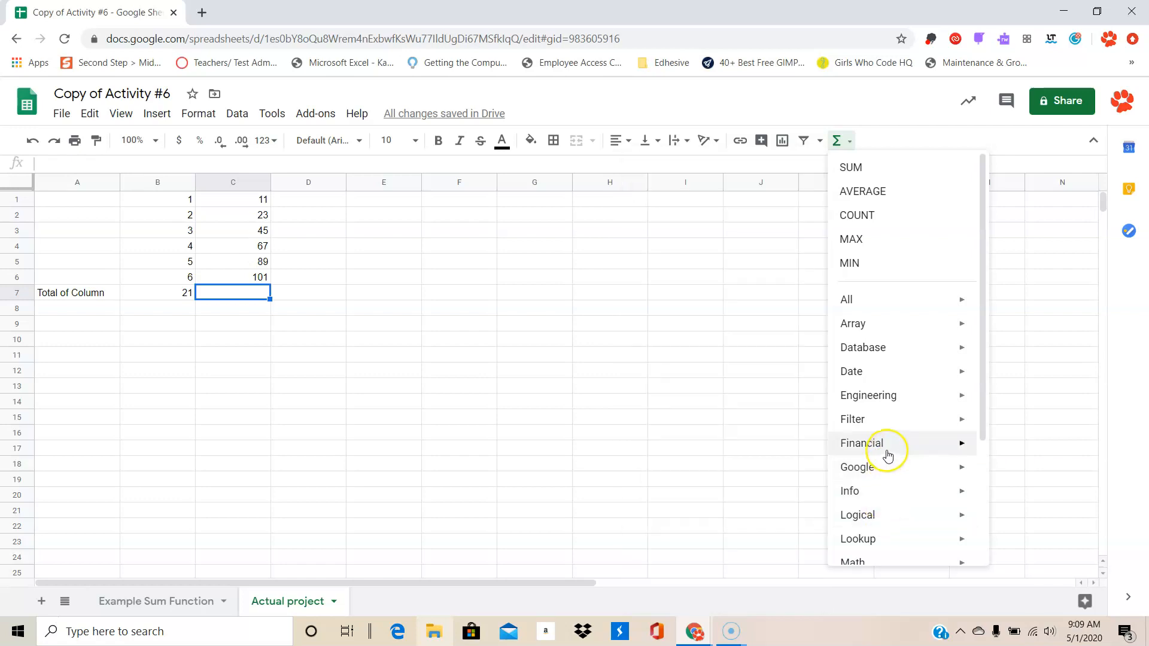
mouse_move(887, 455)
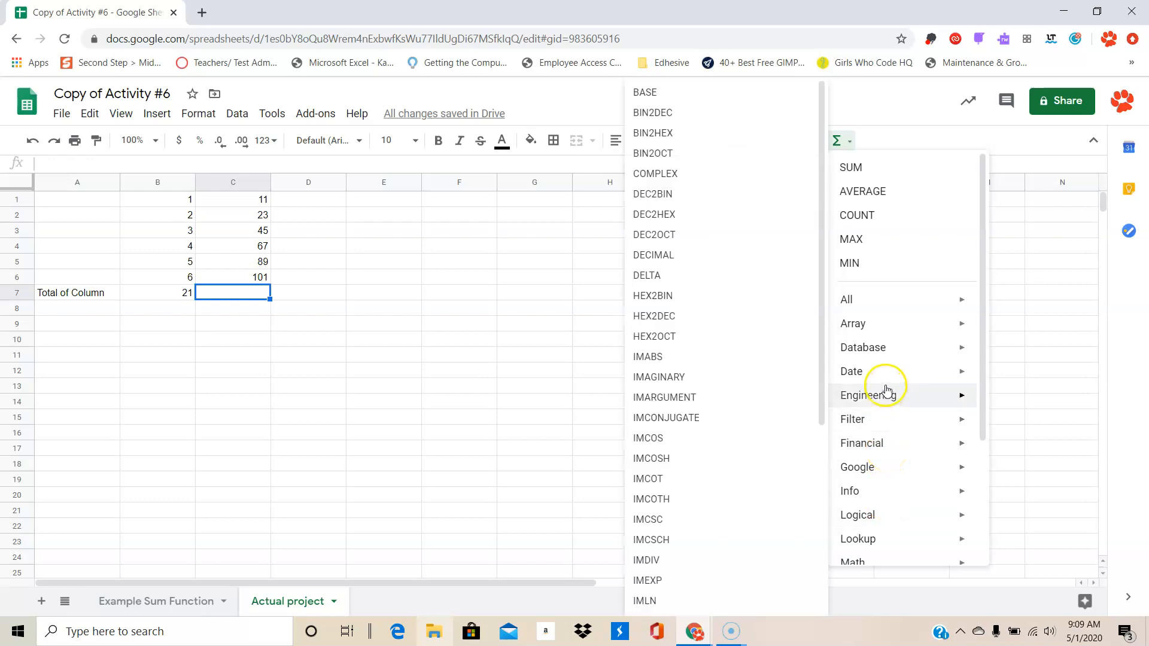
mouse_move(887, 358)
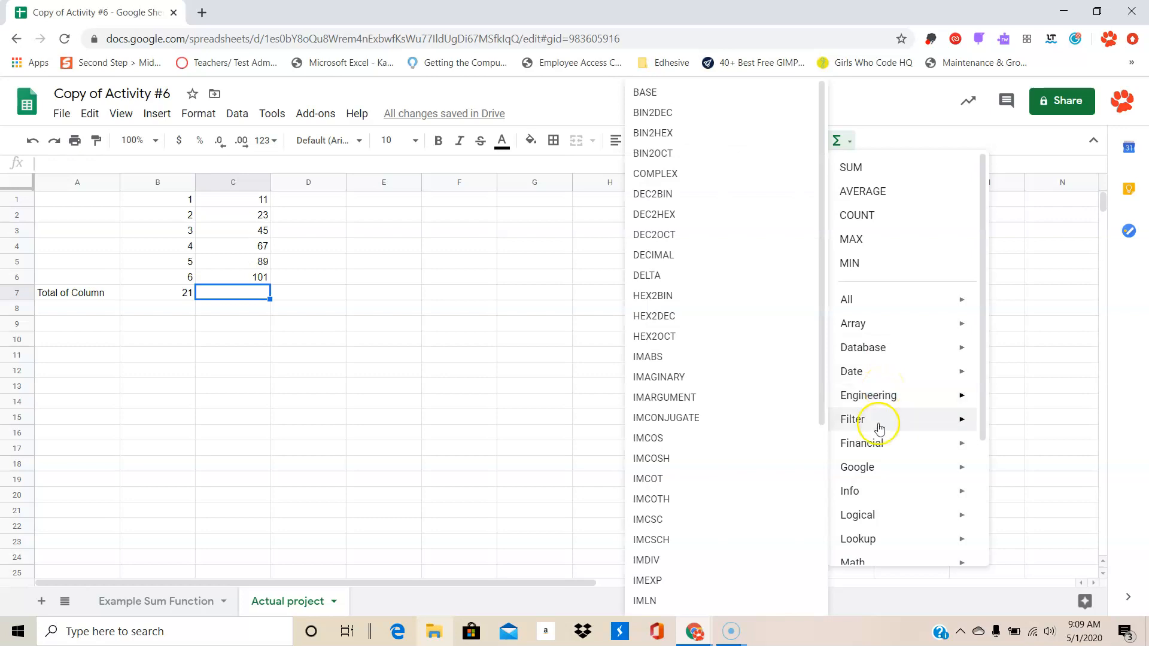
left_click(878, 455)
scroll(878, 457, "down", 1)
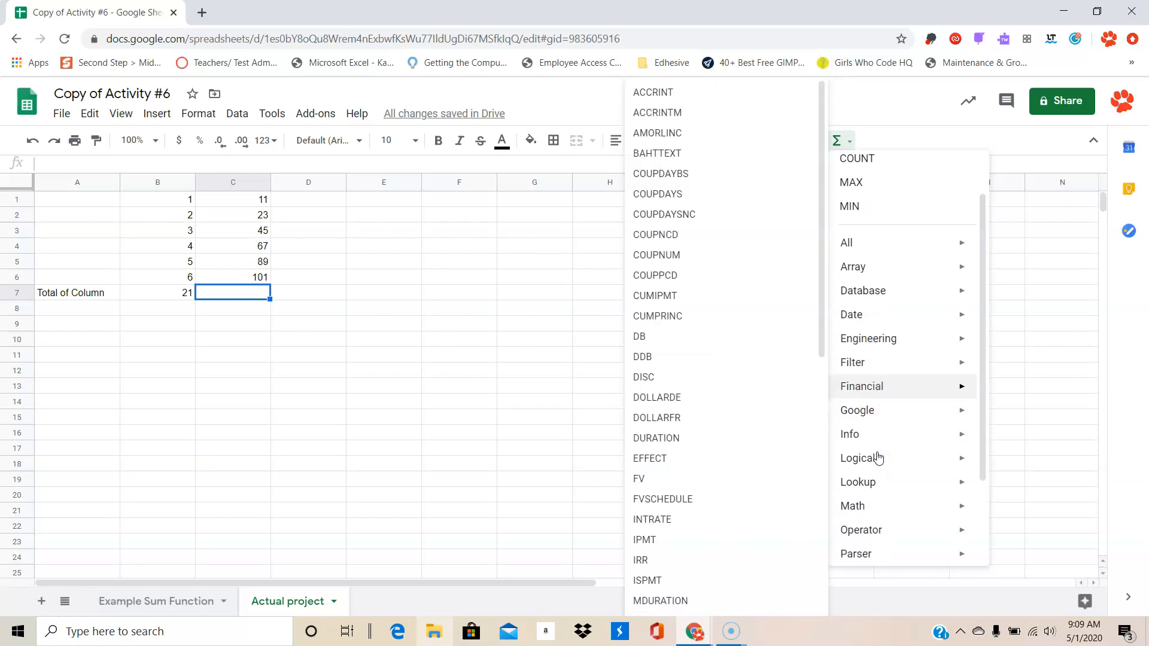
left_click(873, 484)
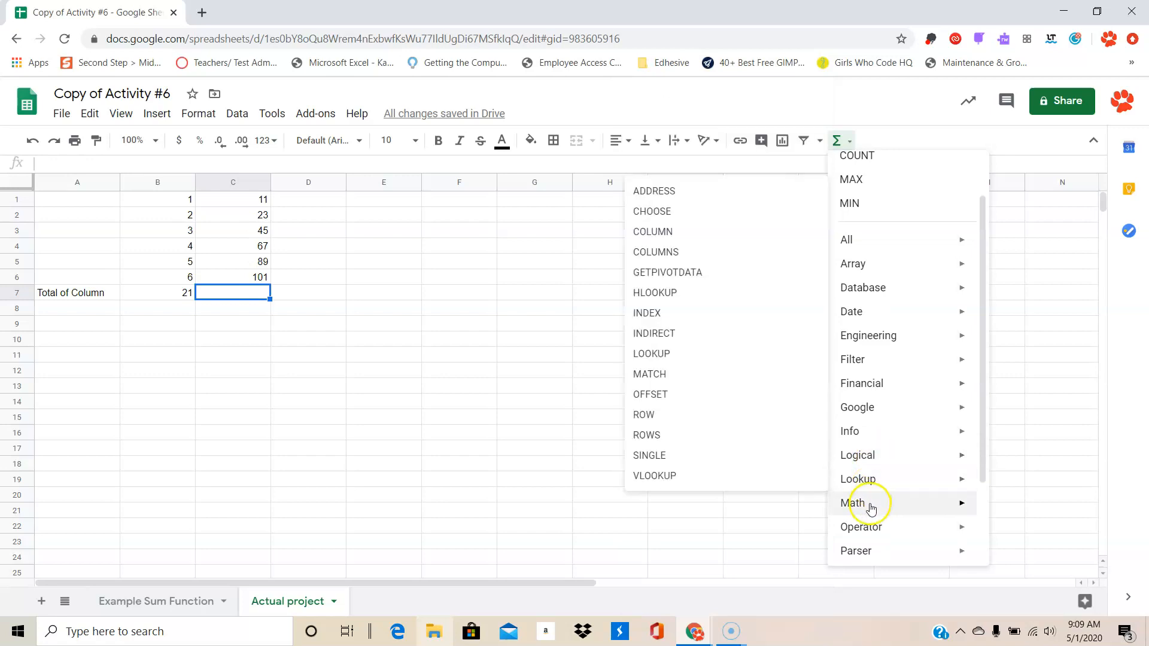
left_click(871, 506)
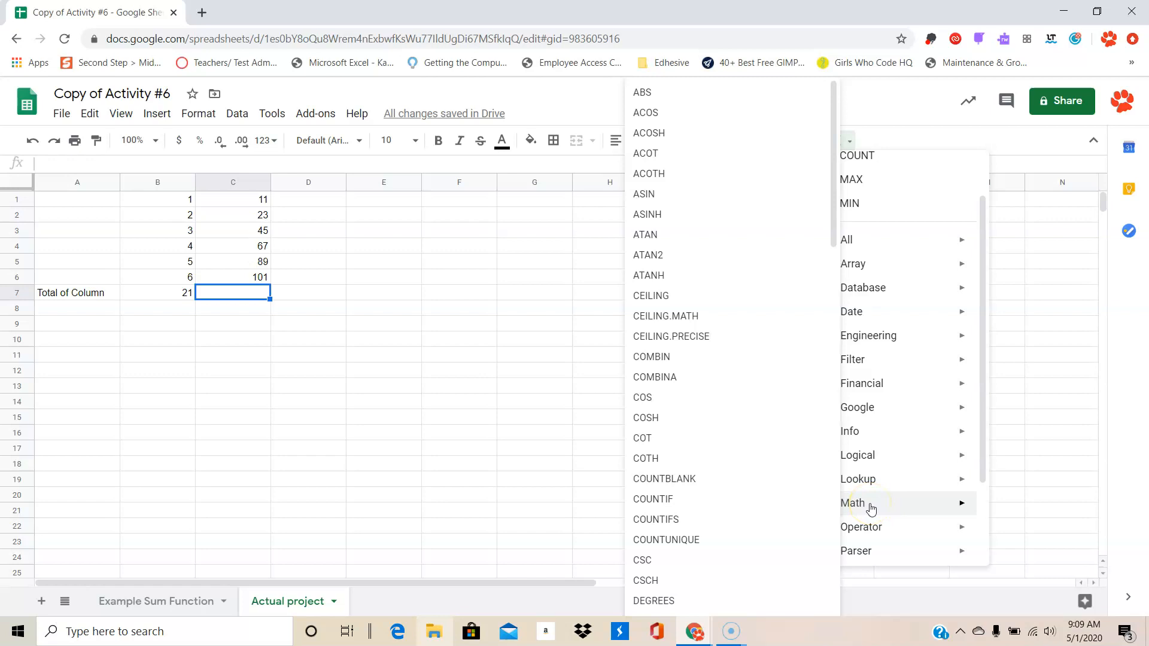
scroll(871, 508, "down", 2)
left_click(880, 486)
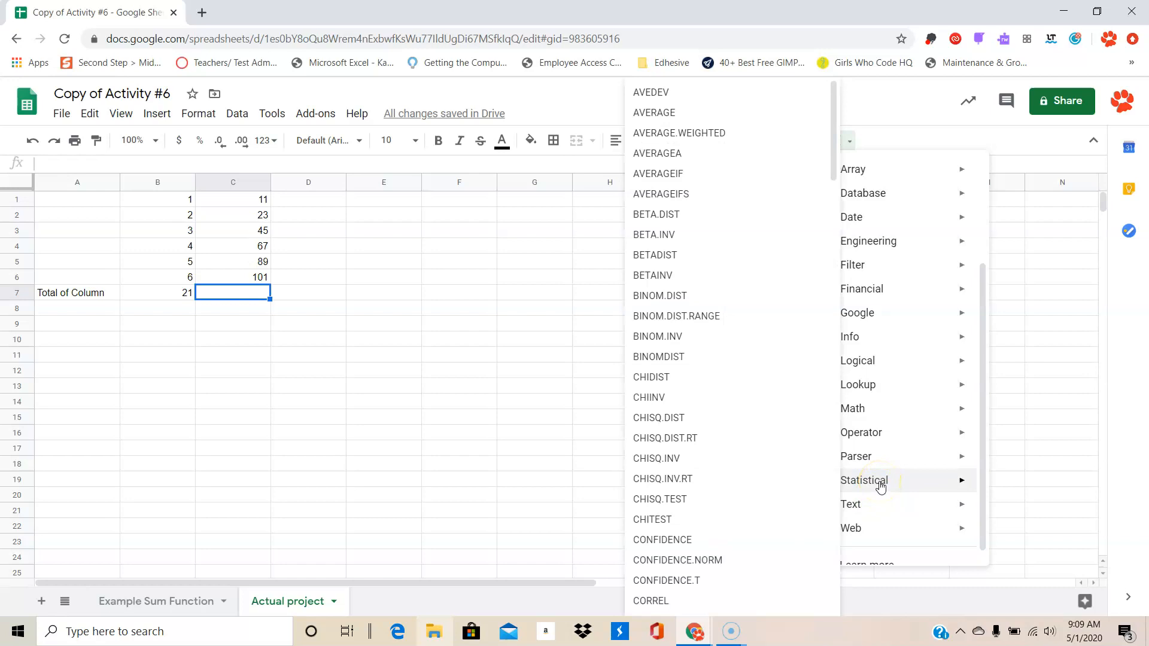
left_click(908, 295)
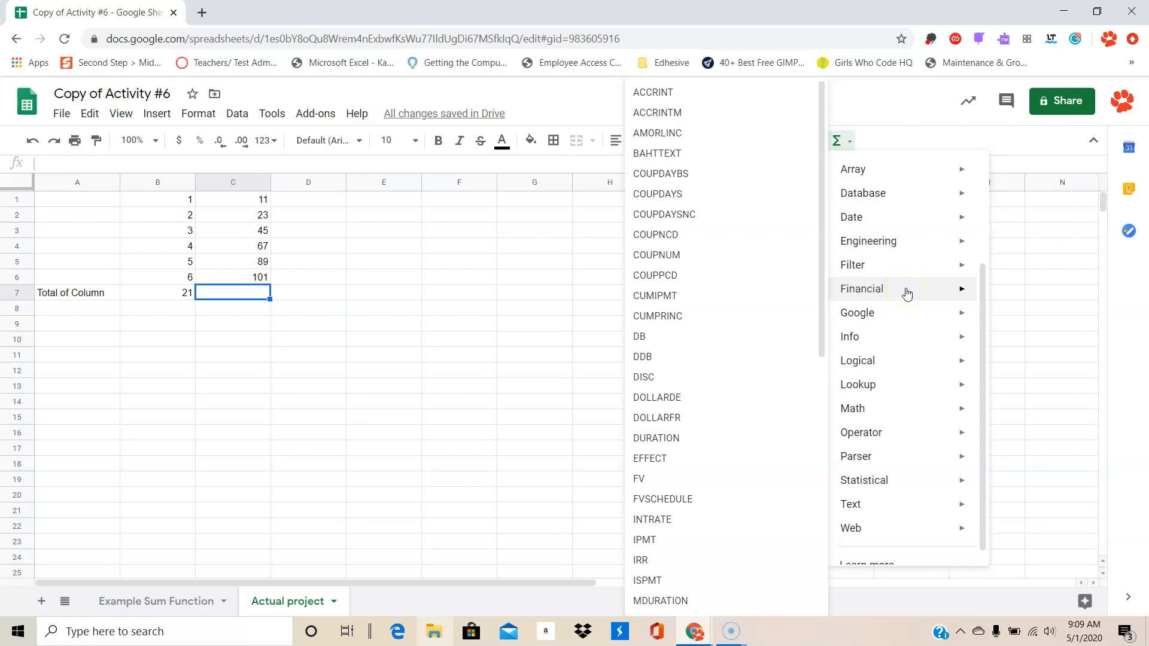
left_click(911, 240)
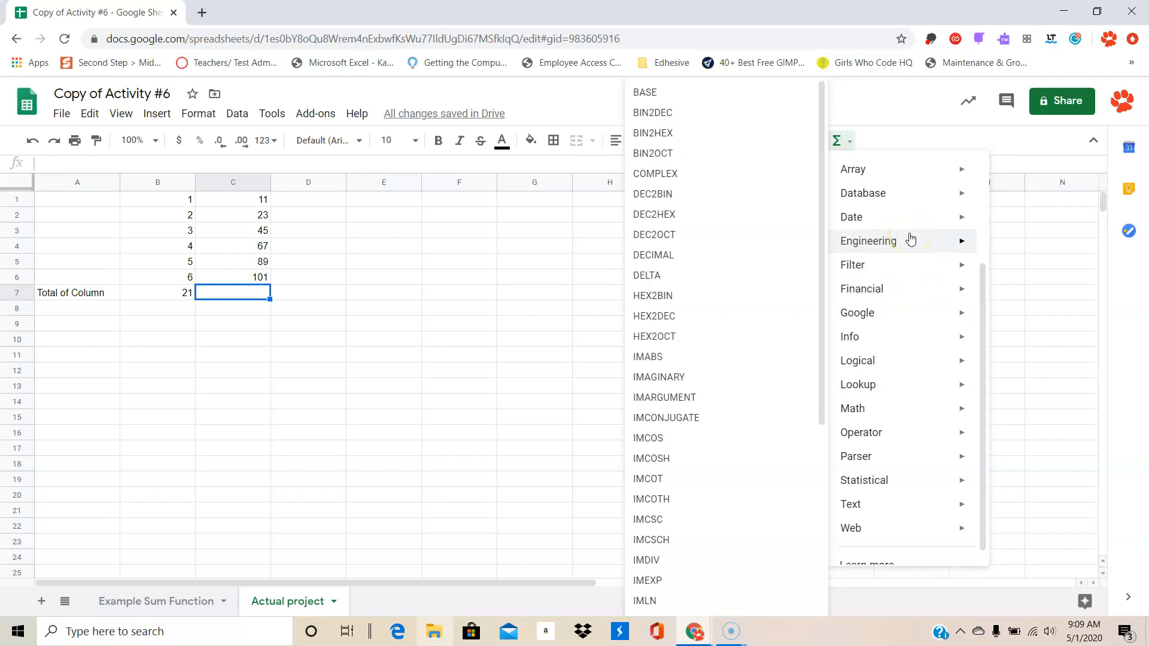
scroll(911, 240, "up", 3)
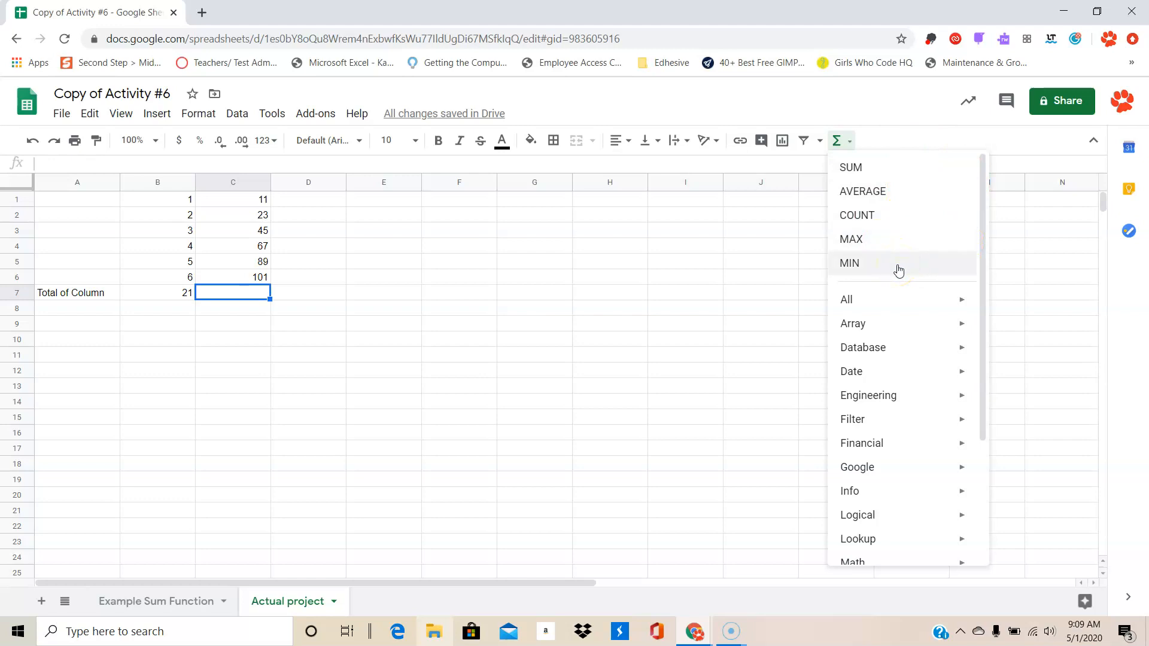
Insert the SUM function from the function list into cell C7 with the range C1:C6.
left_click(883, 170)
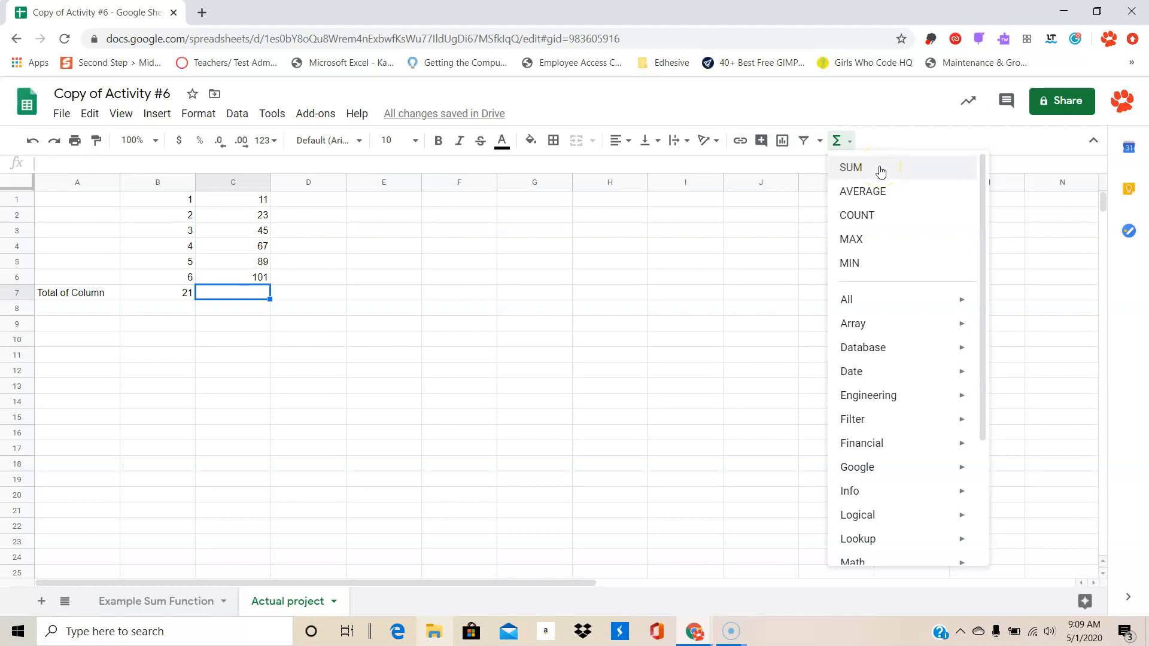
left_click(881, 172)
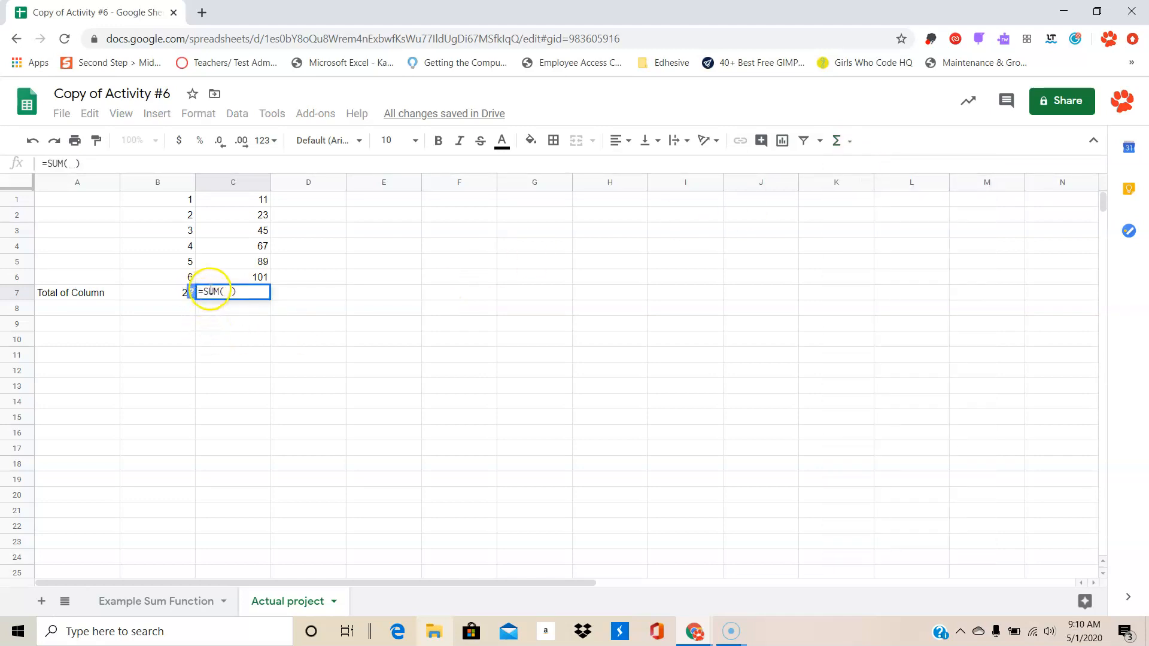
type("C1:C6")
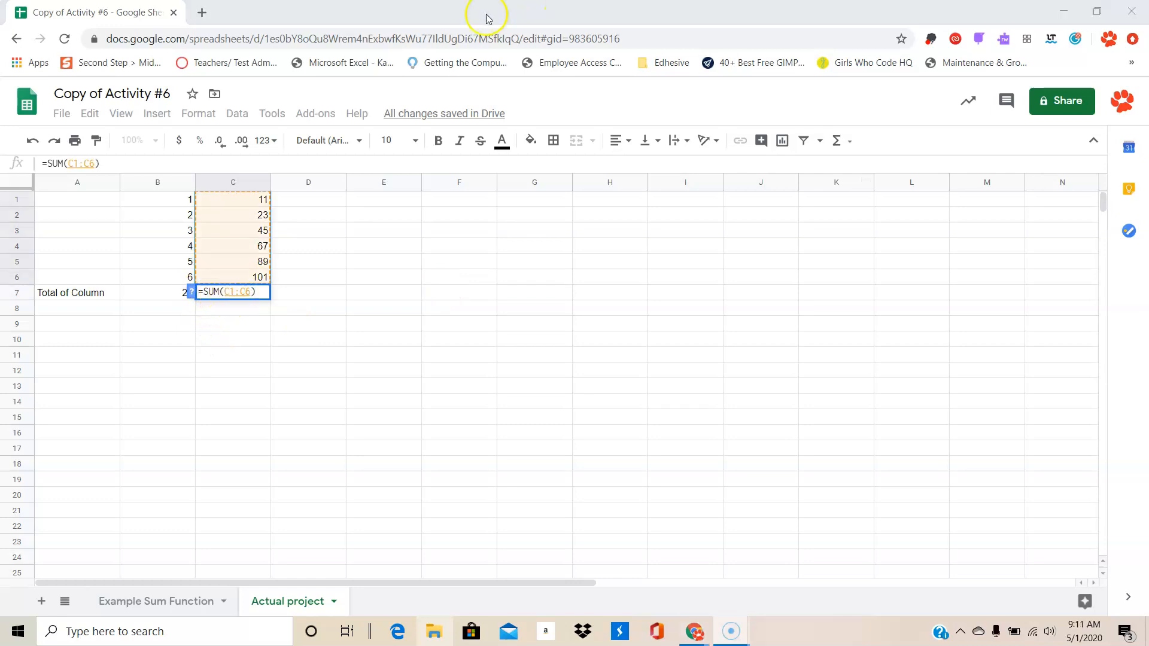
left_click_drag(254, 198, 252, 278)
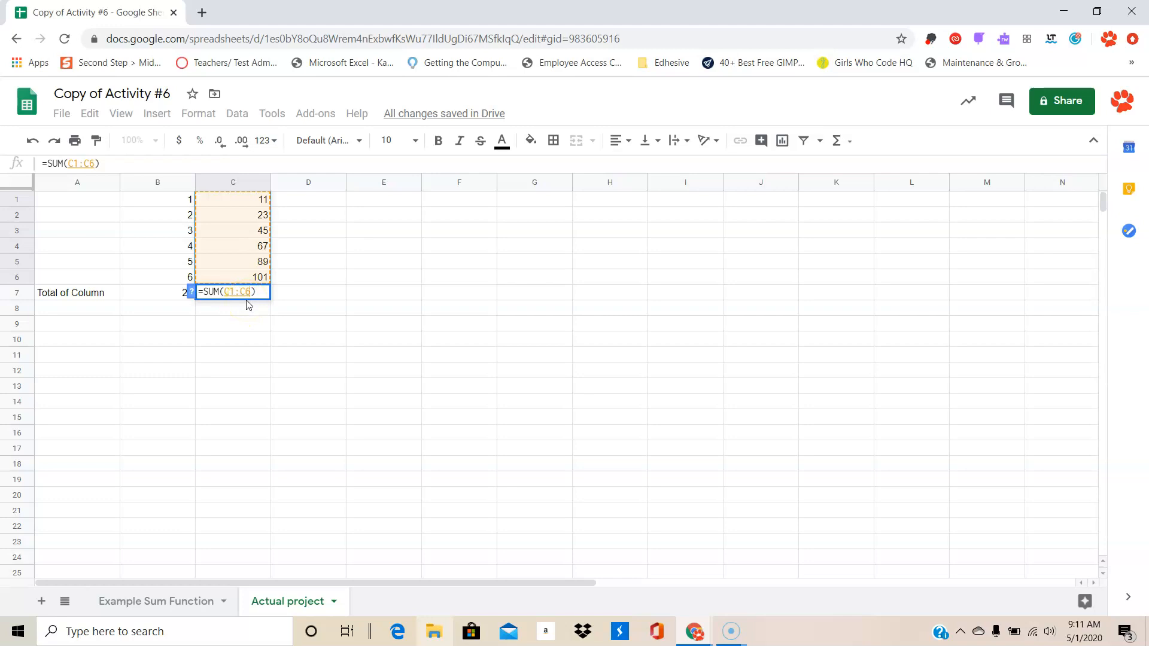
Clear the range in C7's SUM formula back to the C, re-enter it manually as C1:c6 and commit the formula.
key("BackSpace")
key("BackSpace")
key("BackSpace")
key("BackSpace")
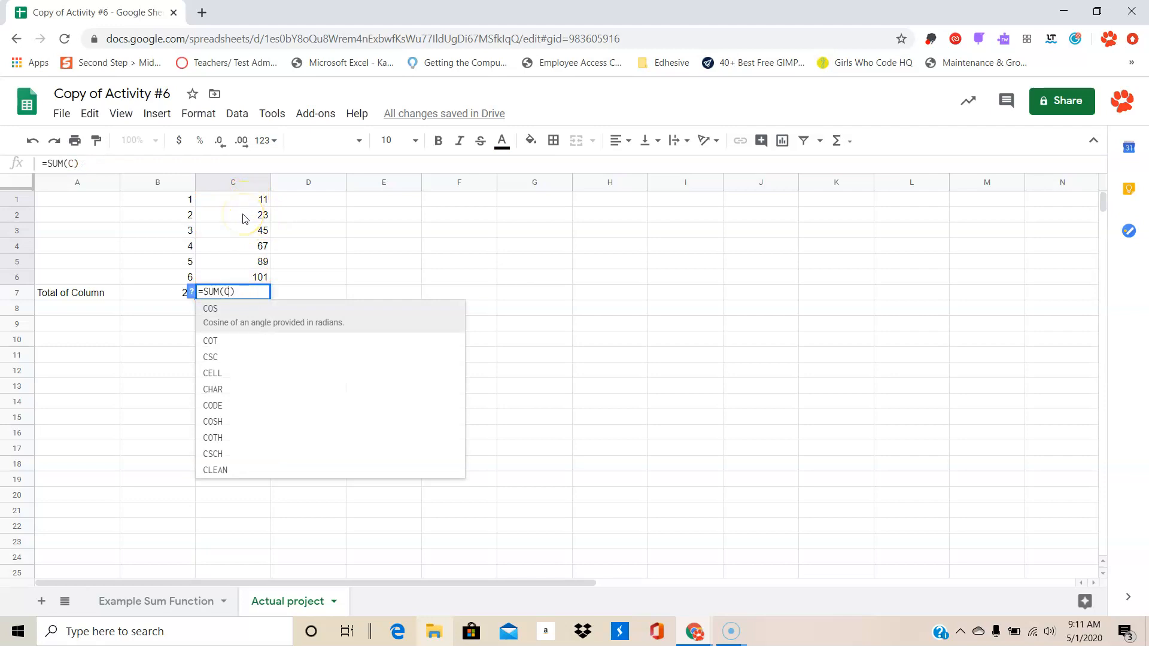
type("1")
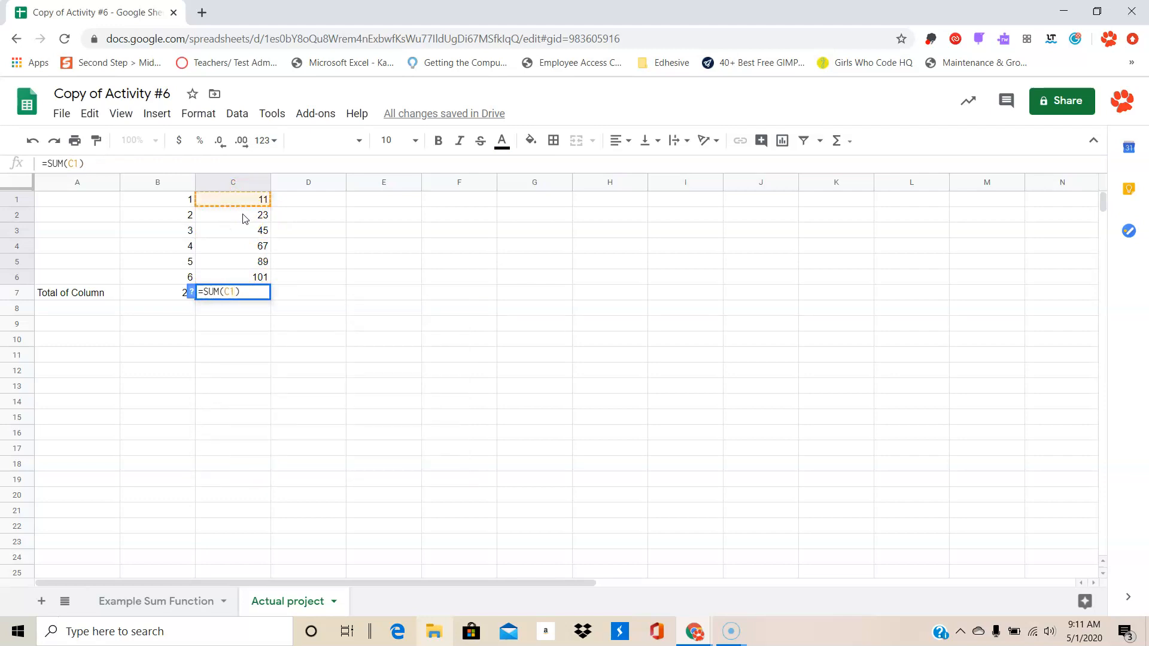
type(":")
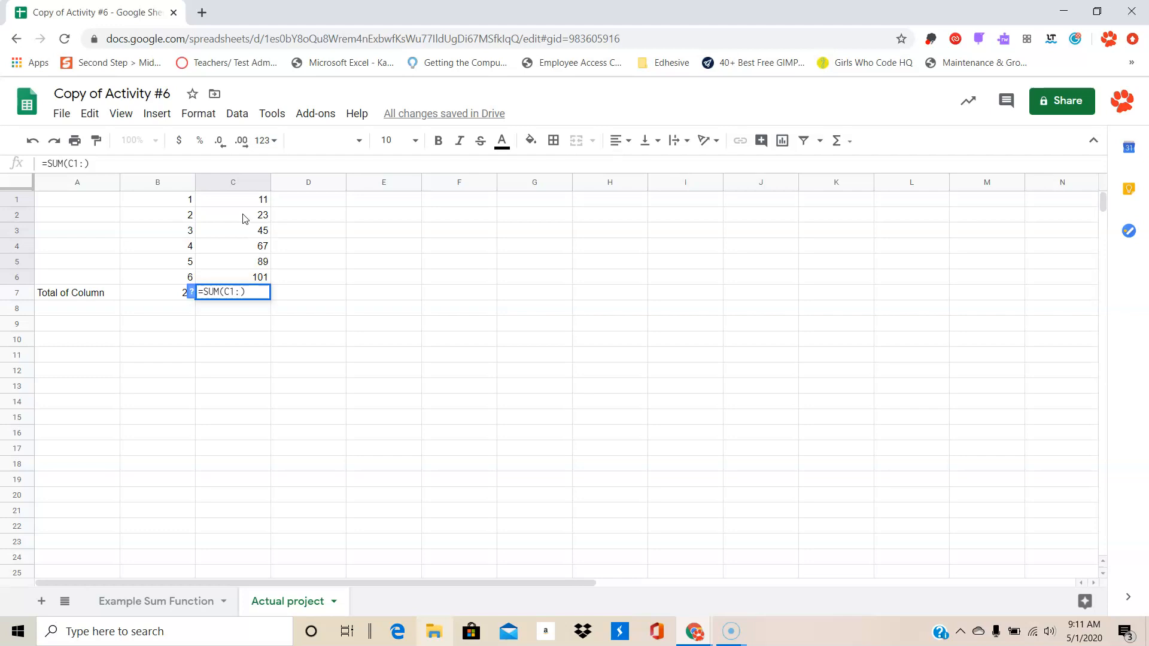
type("c6")
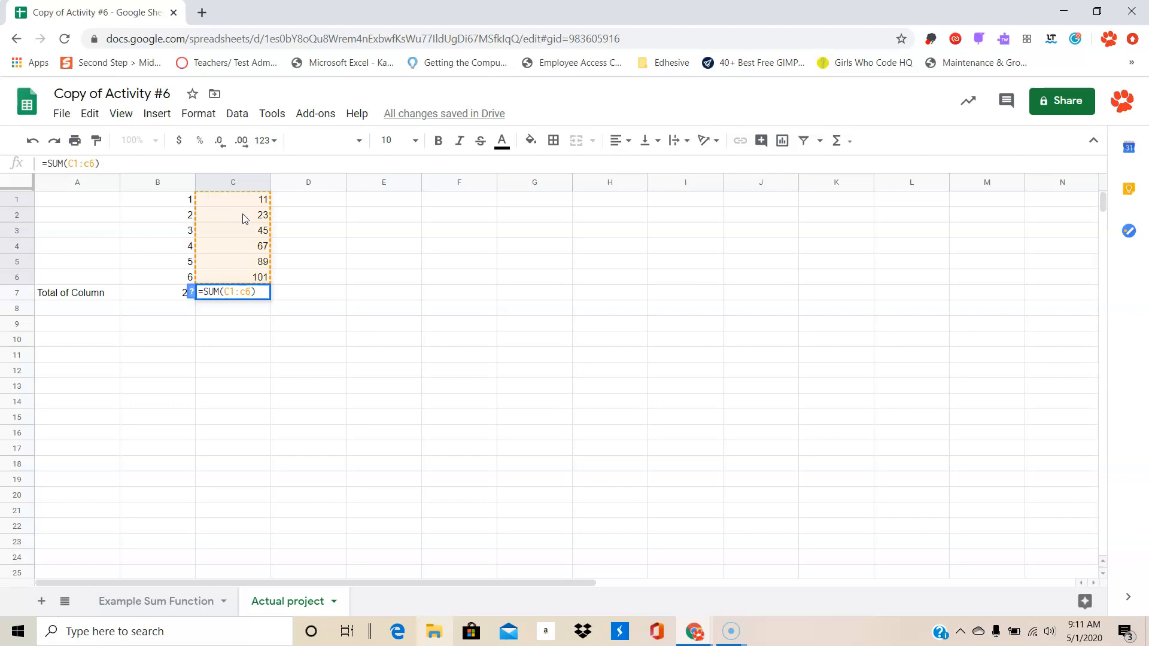
key("Return")
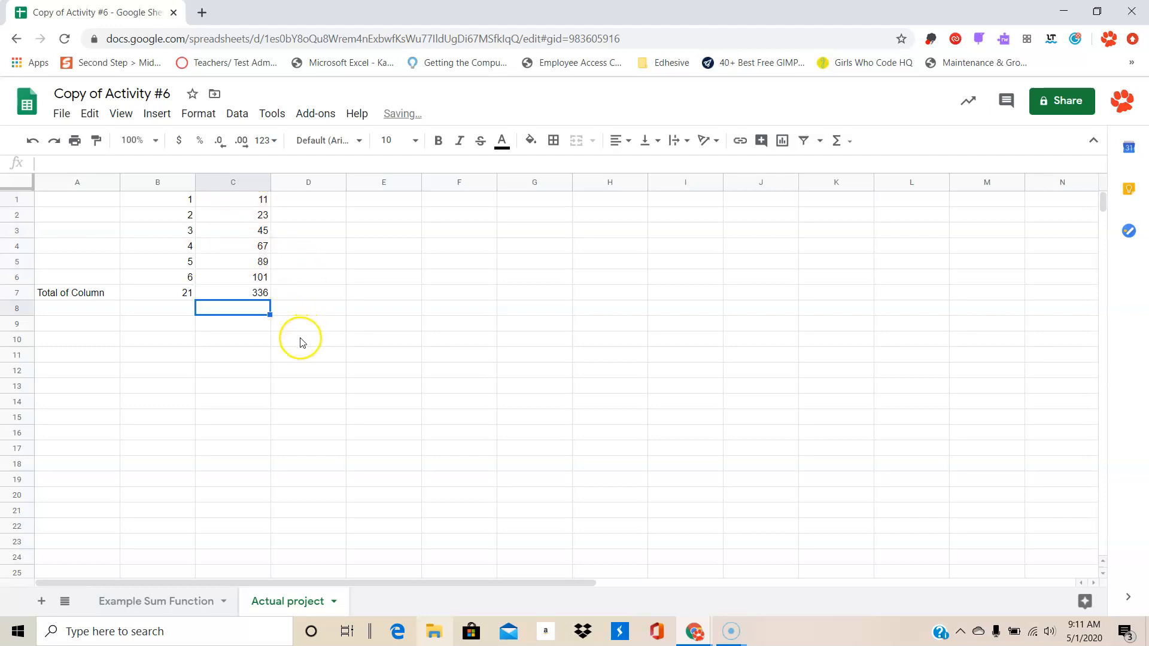